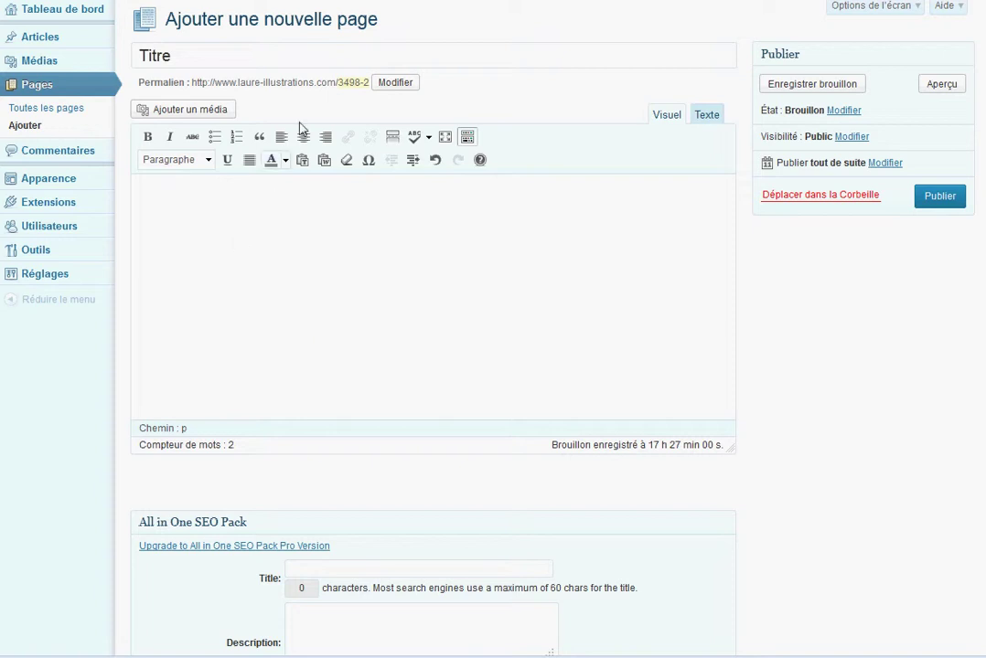
Step: Extend the title of the new page so that it reads "Titre teste"
{"action": "left_click_drag", "start_coordinate": [190, 57], "coordinate": [105, 47]}
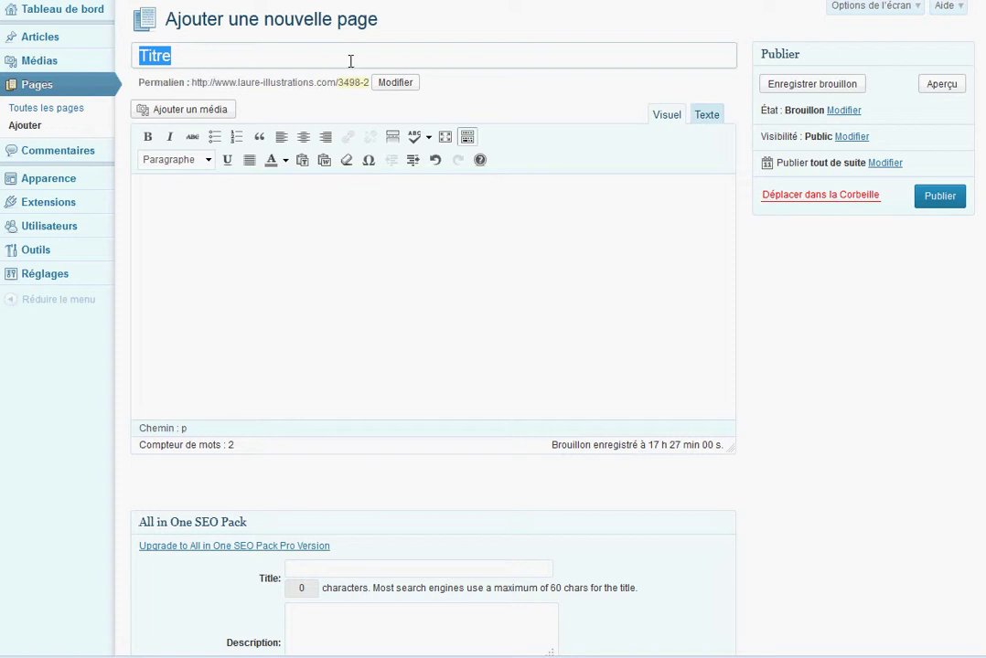
{"action": "left_click", "coordinate": [534, 59]}
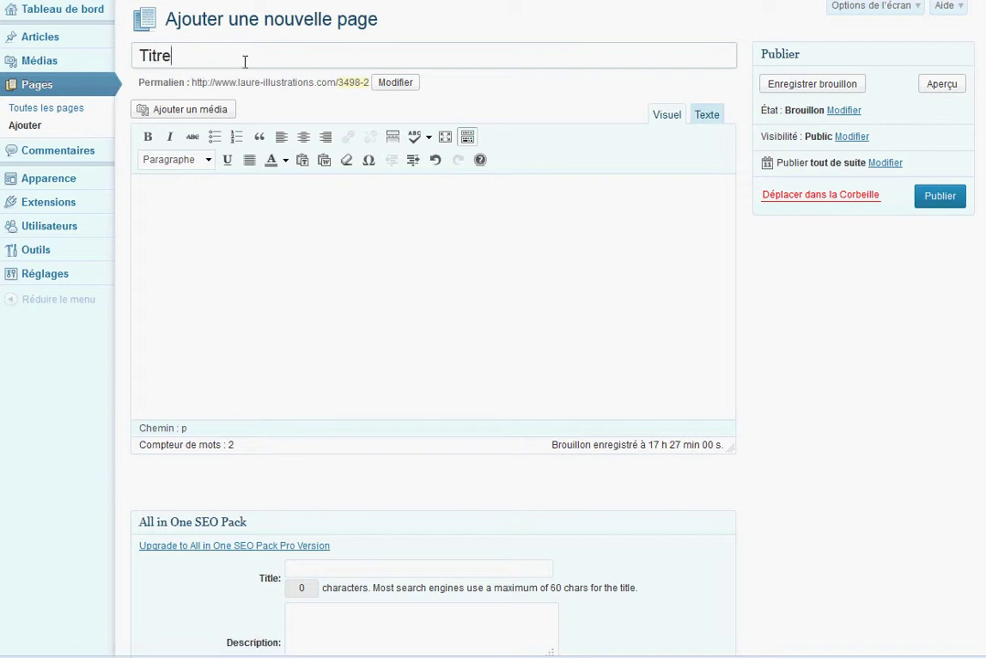
{"action": "type", "text": "teste"}
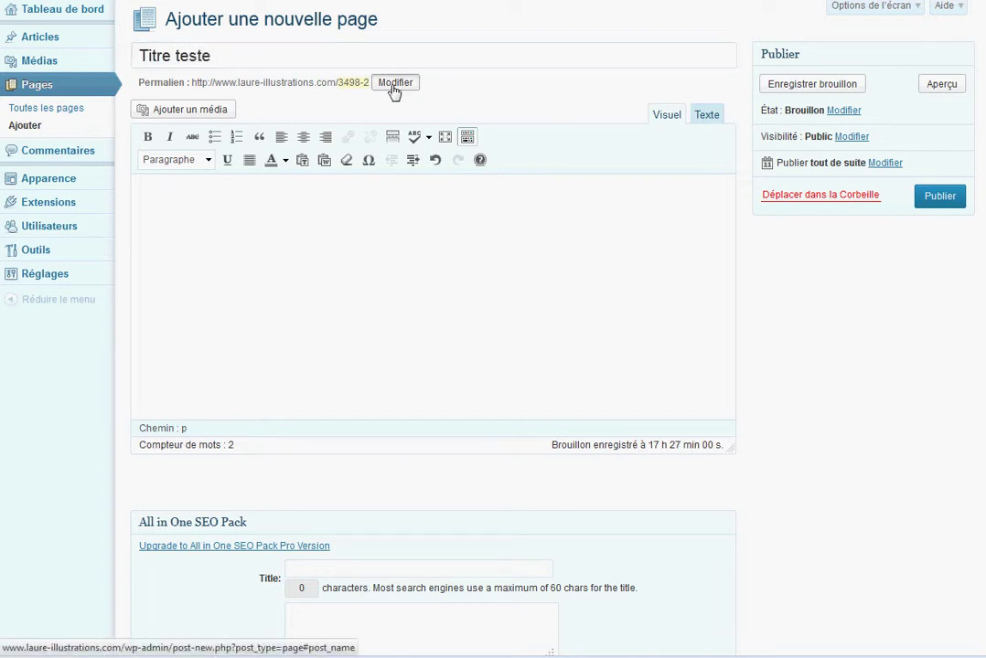
Step: Replace the page's permalink slug with the copied page title, giving titre-teste
{"action": "left_click", "coordinate": [395, 82]}
{"action": "left_click_drag", "start_coordinate": [229, 57], "coordinate": [97, 59]}
{"action": "key", "text": "ctrl+c"}
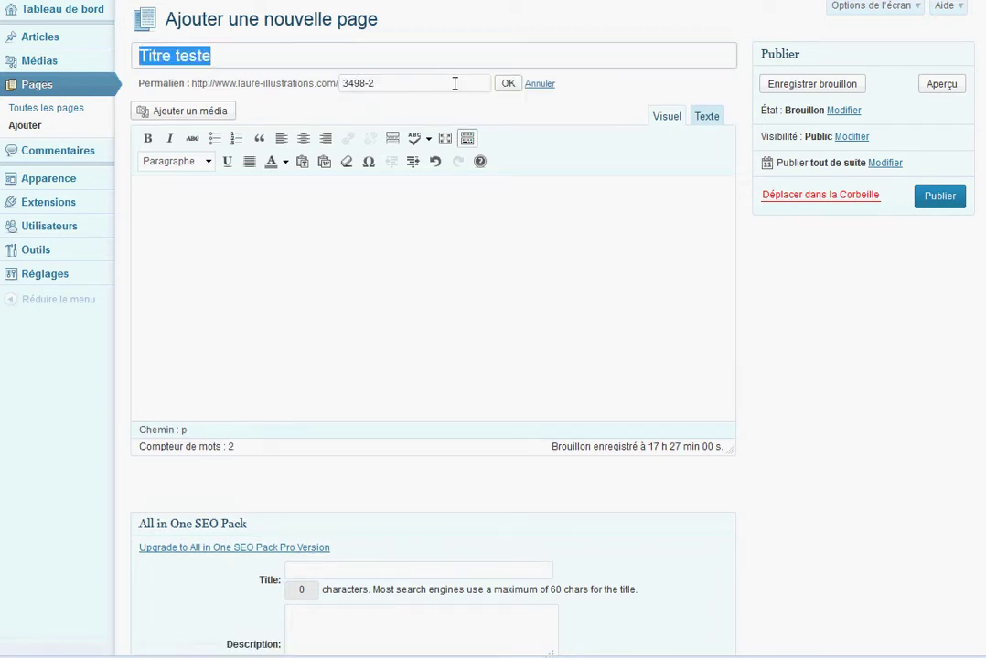
{"action": "left_click_drag", "start_coordinate": [443, 78], "coordinate": [281, 75]}
{"action": "key", "text": "ctrl+v"}
{"action": "left_click", "coordinate": [512, 87]}
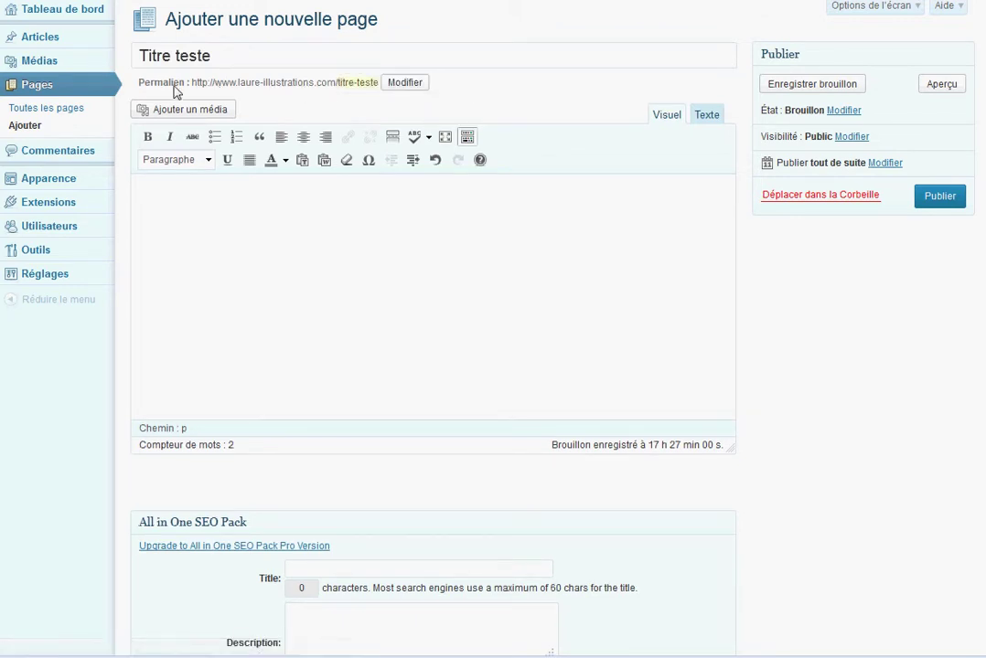
{"action": "left_click_drag", "start_coordinate": [138, 81], "coordinate": [380, 95]}
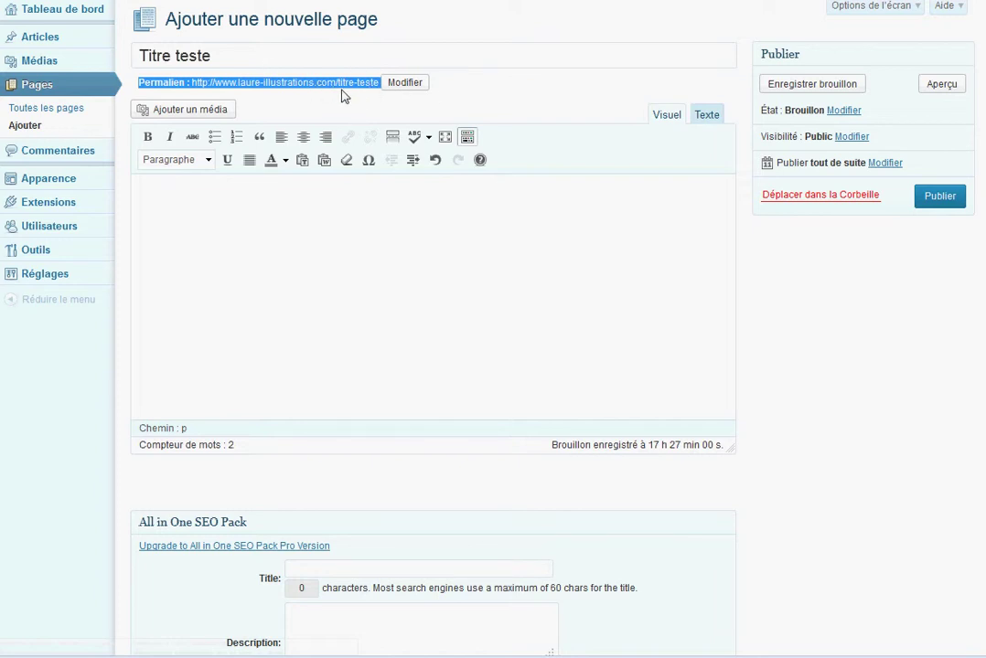
{"action": "left_click", "coordinate": [337, 85]}
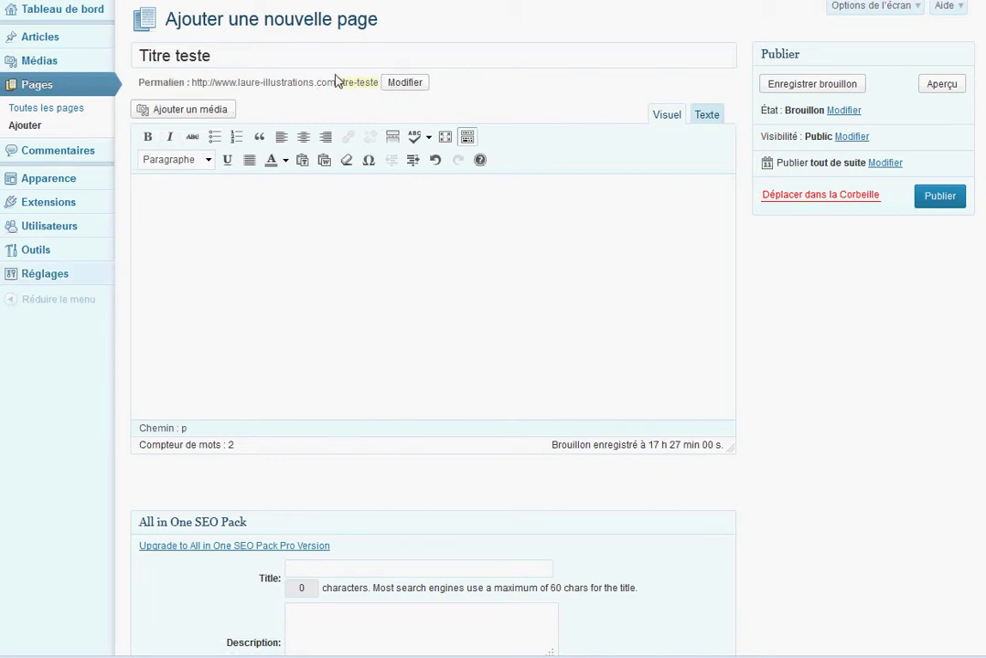
Step: Open the site's permalink settings and compare the "Date et titre" and "Nom de l'article" URL structures
{"action": "mouse_move", "coordinate": [77, 278]}
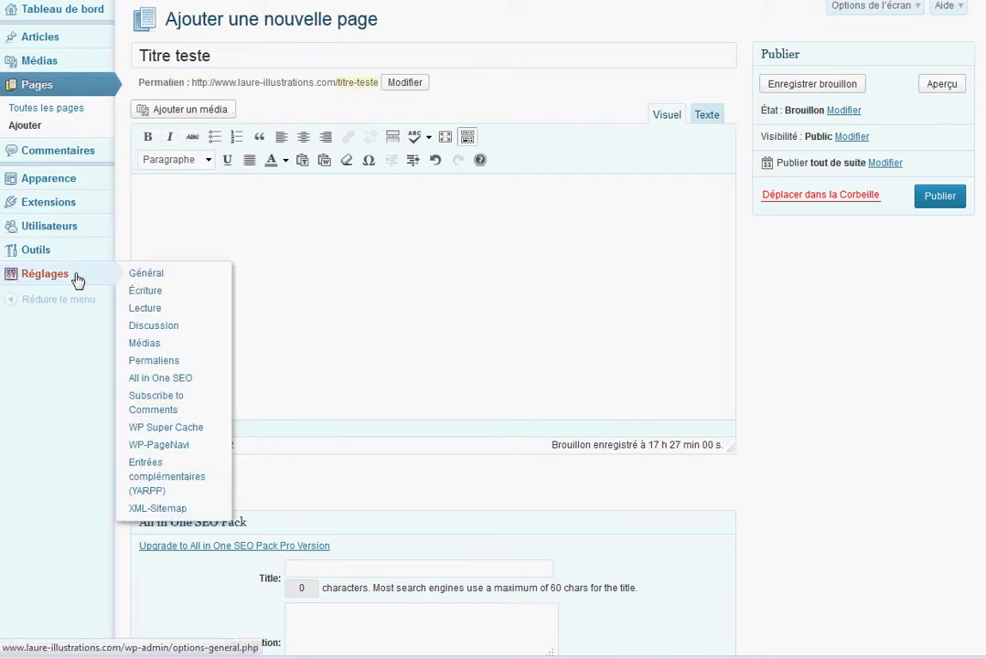
{"action": "left_click", "coordinate": [179, 274]}
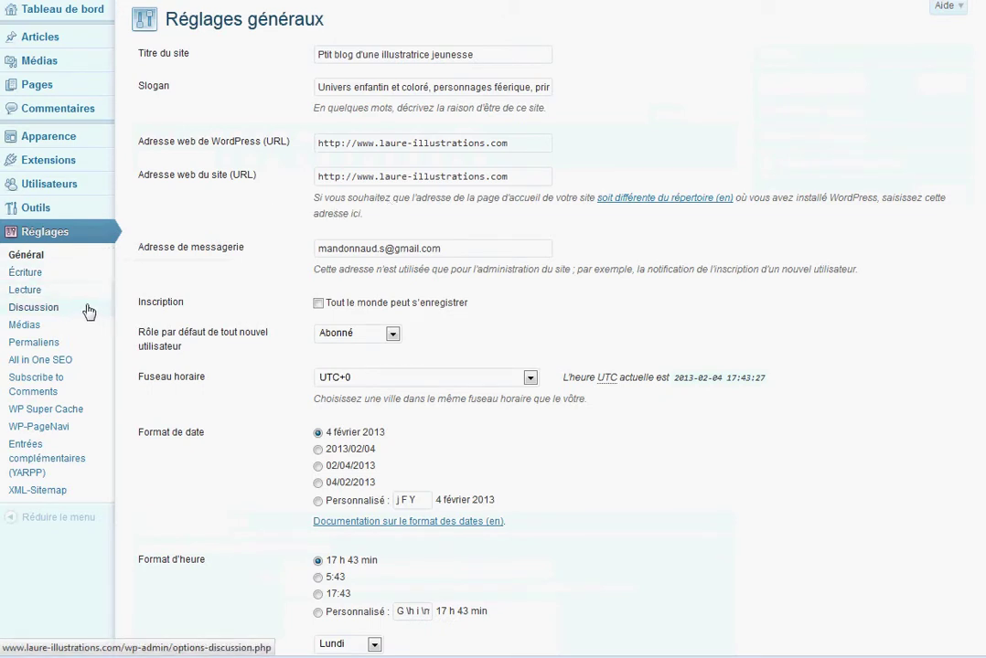
{"action": "left_click", "coordinate": [60, 342]}
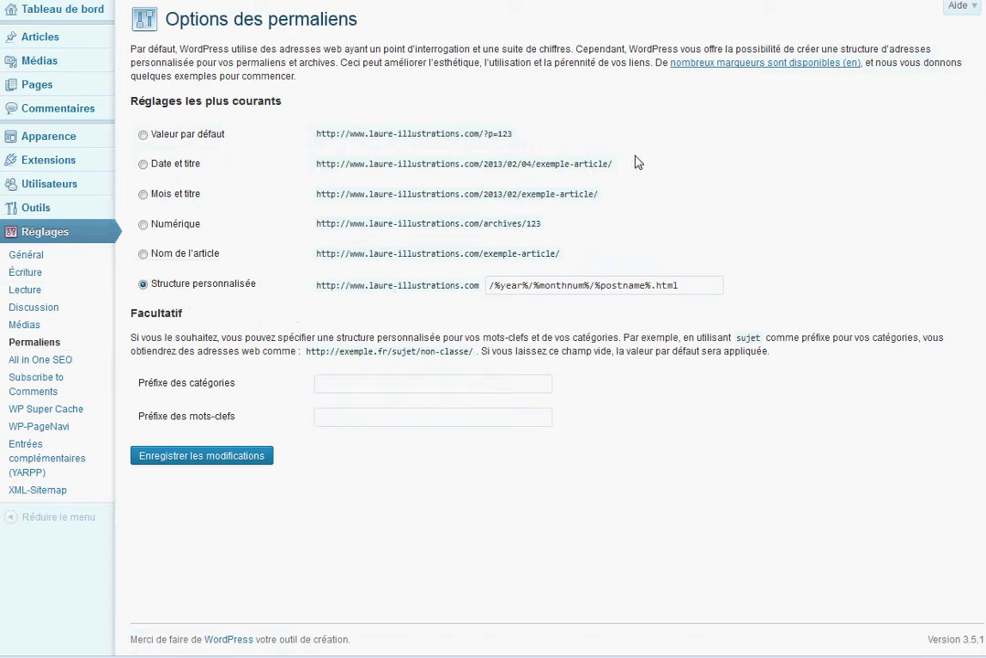
{"action": "left_click_drag", "start_coordinate": [656, 165], "coordinate": [492, 174]}
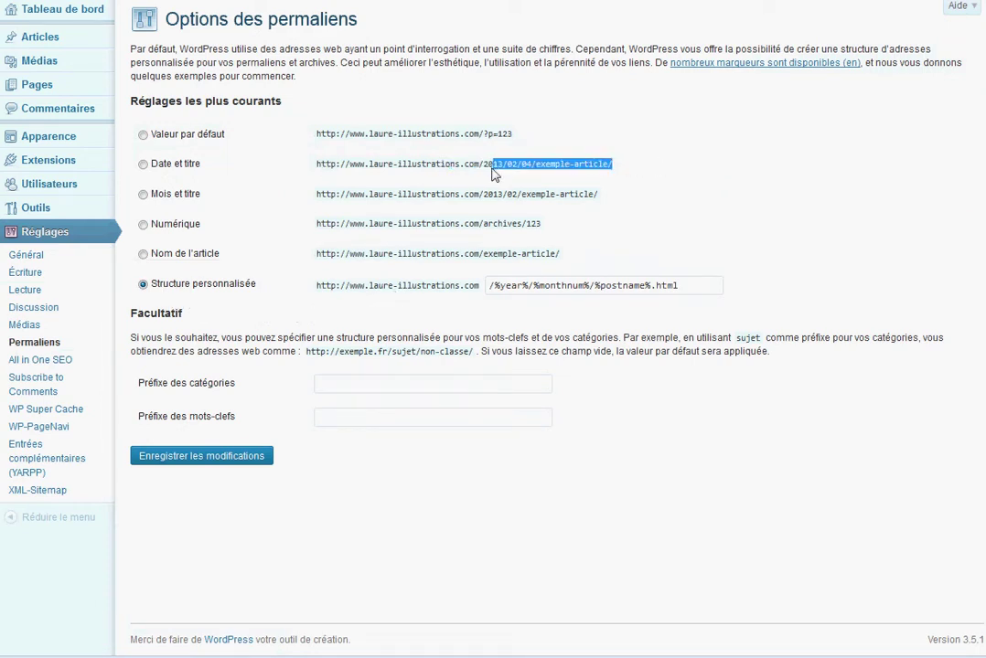
{"action": "left_click_drag", "start_coordinate": [596, 258], "coordinate": [269, 266]}
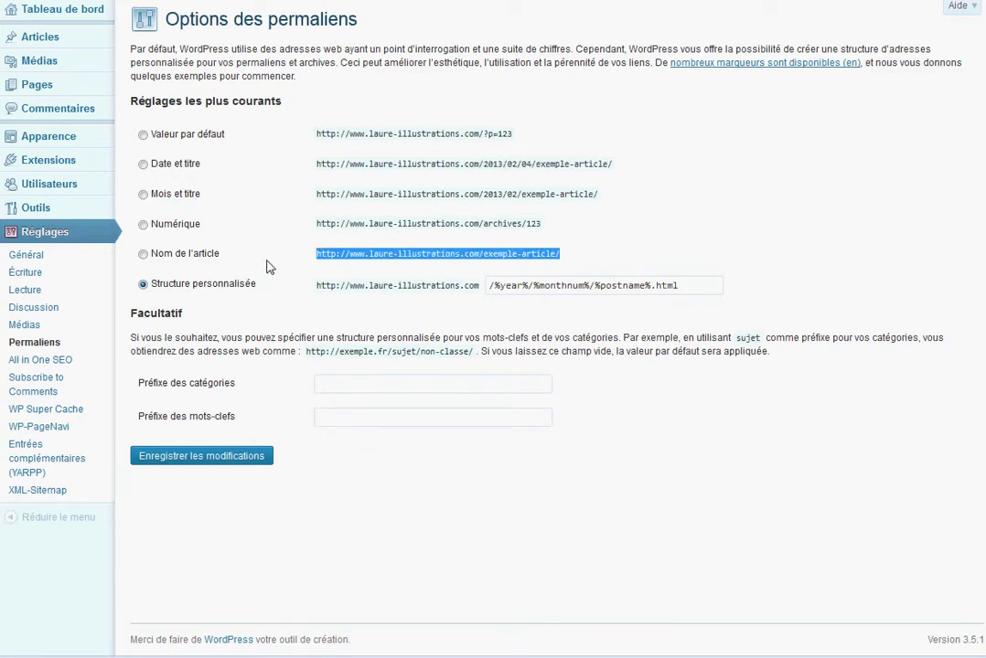
Step: Start another new page with the title "teste" and the body text "teste"
{"action": "mouse_move", "coordinate": [70, 38]}
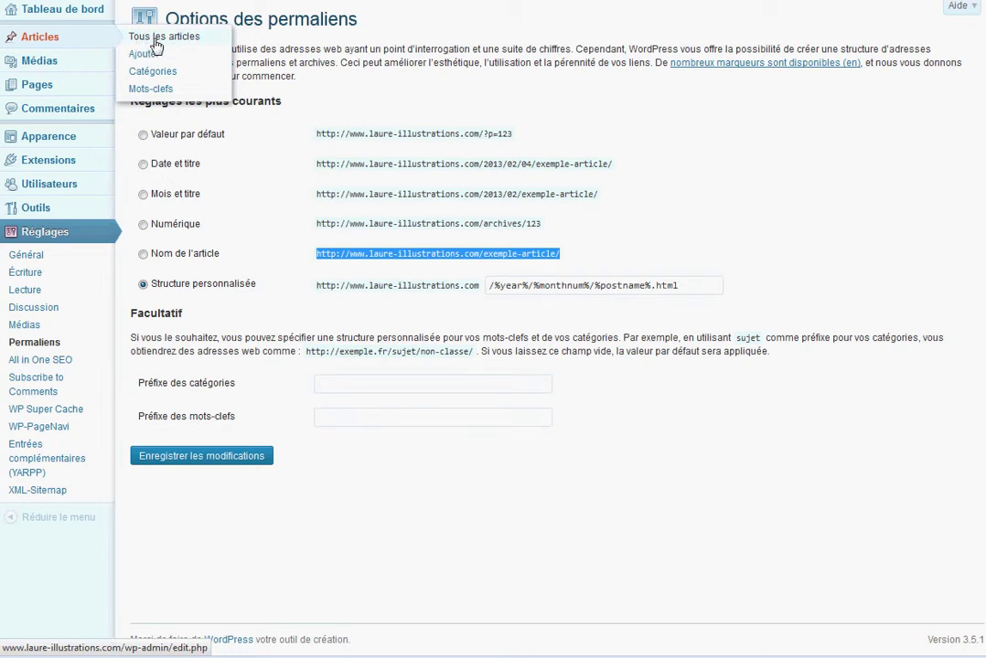
{"action": "left_click", "coordinate": [95, 37]}
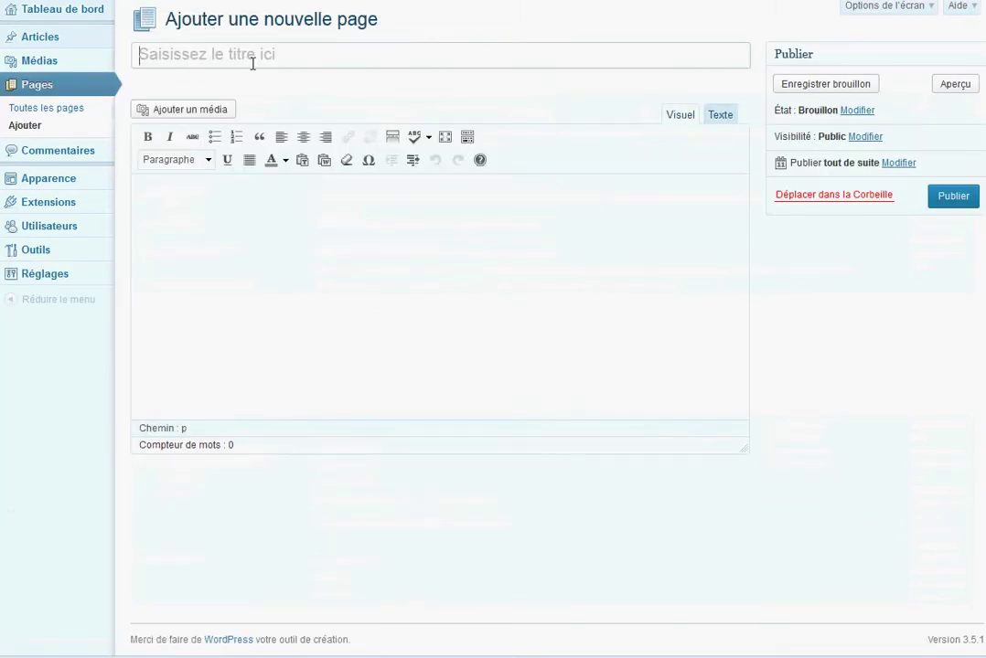
{"action": "type", "text": "teste"}
{"action": "left_click", "coordinate": [343, 277]}
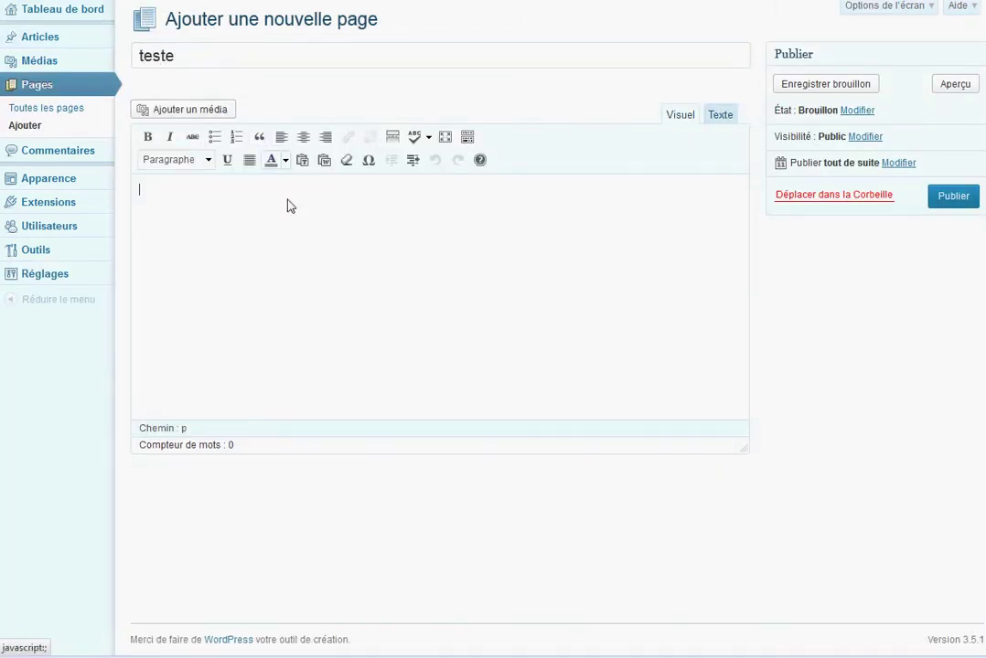
{"action": "left_click", "coordinate": [359, 238]}
{"action": "type", "text": "teste"}
{"action": "left_click", "coordinate": [623, 71]}
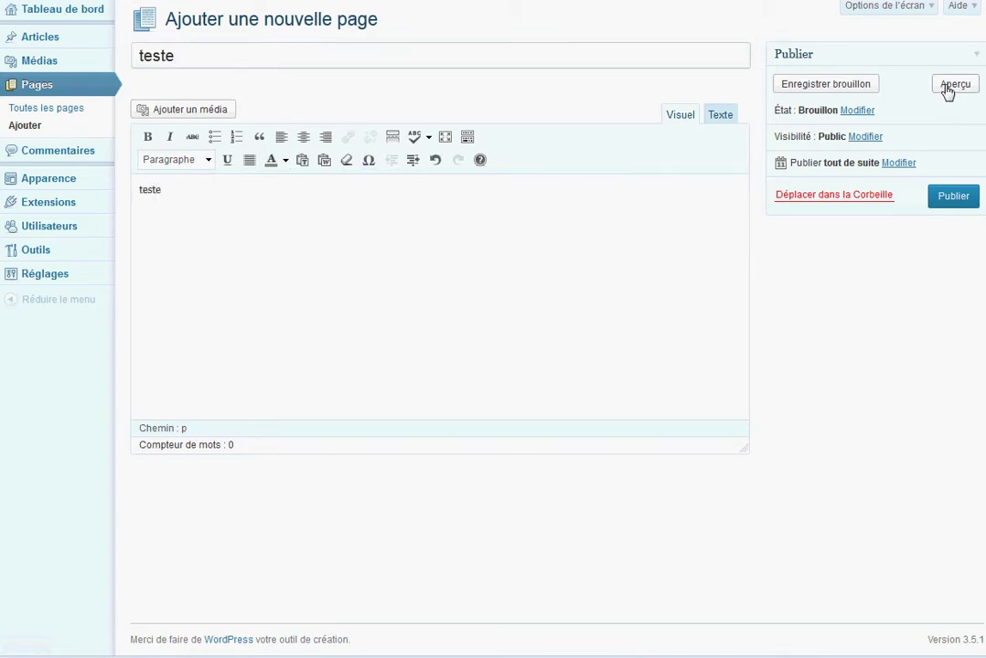
{"action": "left_click", "coordinate": [182, 96]}
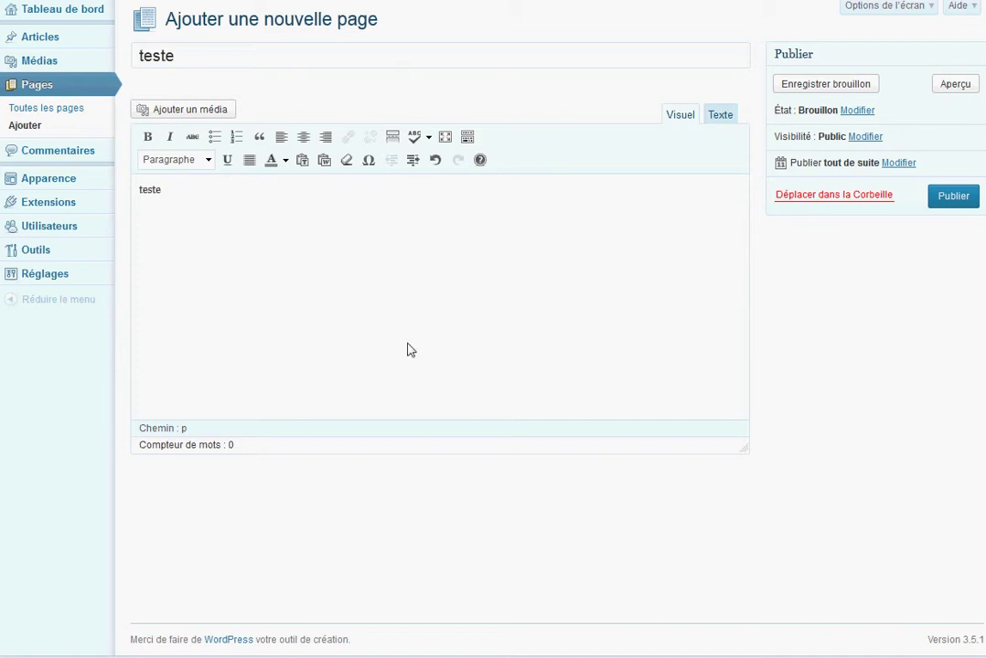
Step: Examine the paragraph and heading formats available for the page's body text
{"action": "double_click", "coordinate": [162, 189]}
{"action": "left_click", "coordinate": [242, 302]}
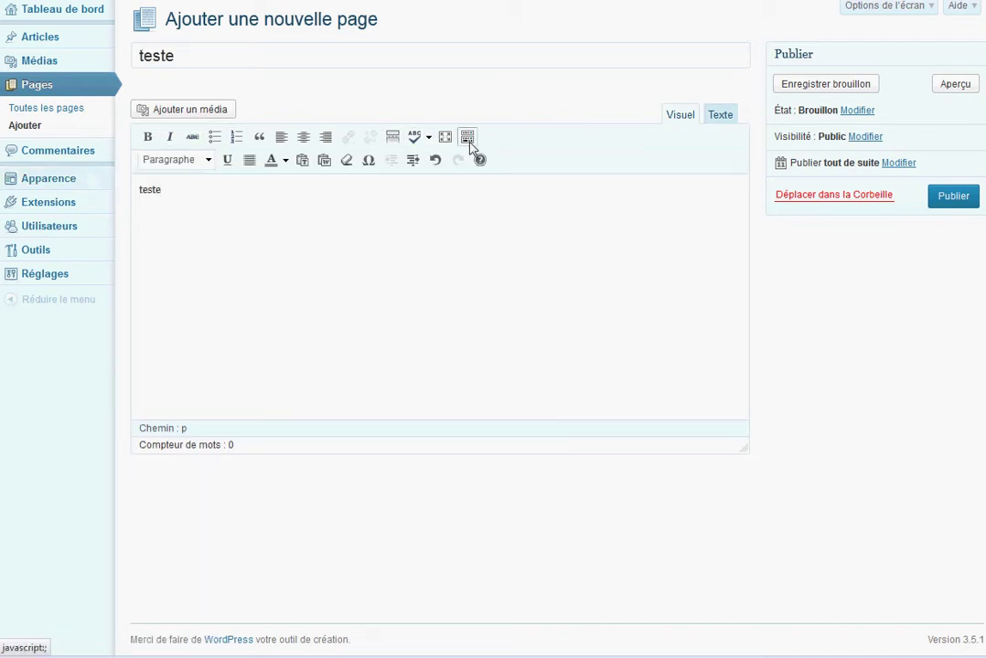
{"action": "left_click", "coordinate": [178, 161]}
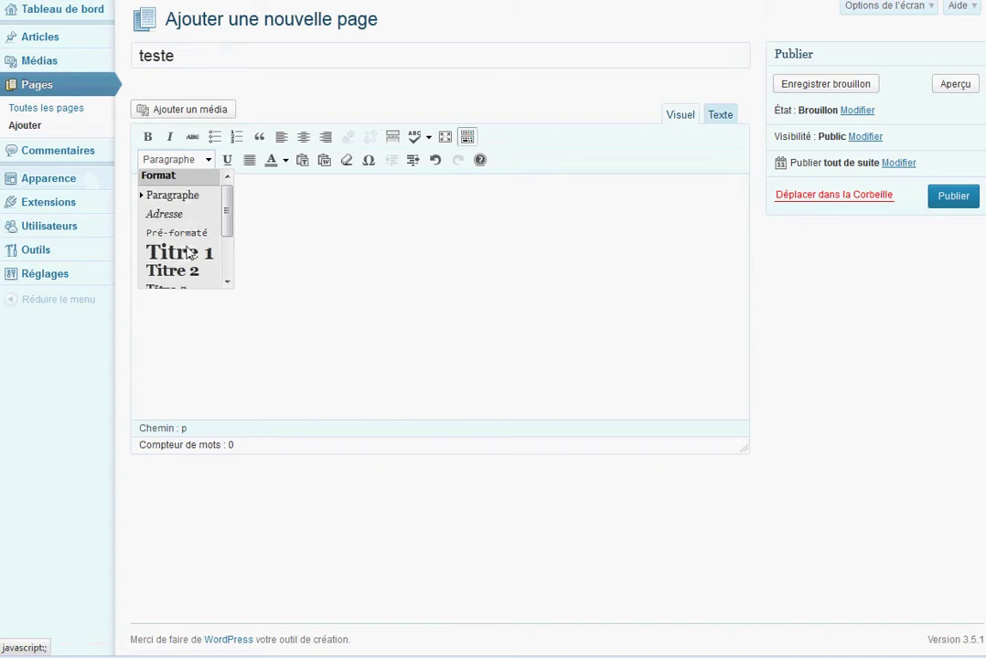
{"action": "scroll", "coordinate": [183, 272], "scroll_direction": "down", "scroll_amount": 1}
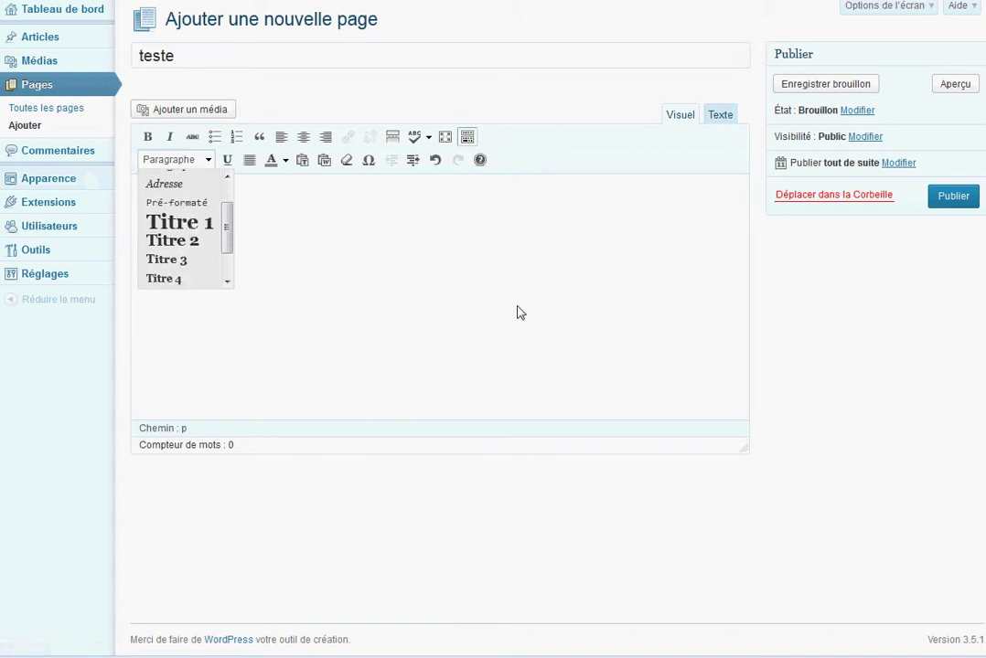
{"action": "left_click", "coordinate": [457, 331]}
{"action": "type", "text": "teste"}
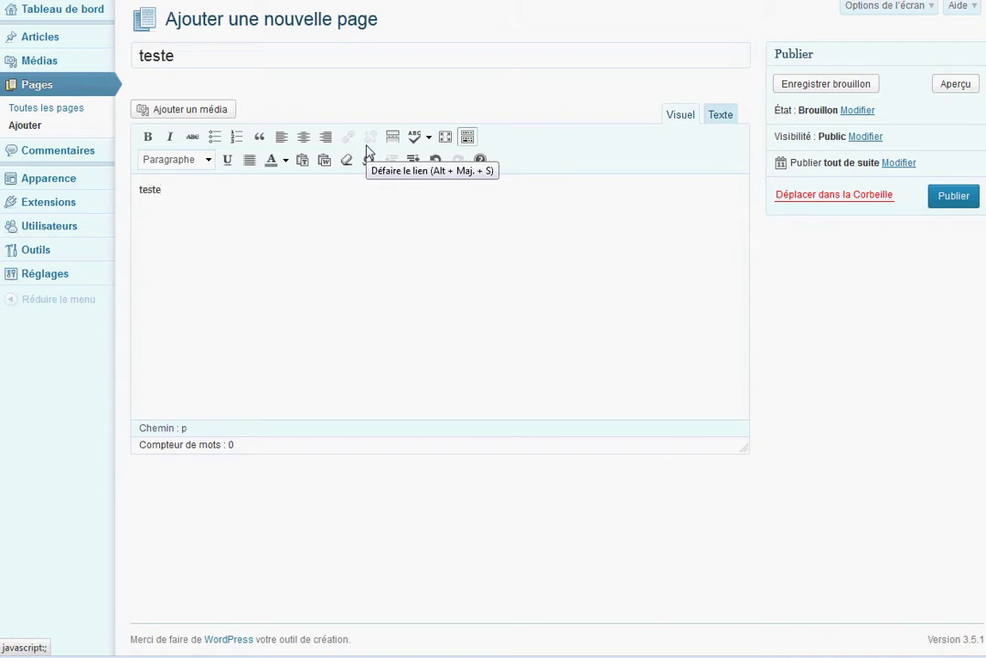
{"action": "left_click_drag", "start_coordinate": [172, 56], "coordinate": [137, 57]}
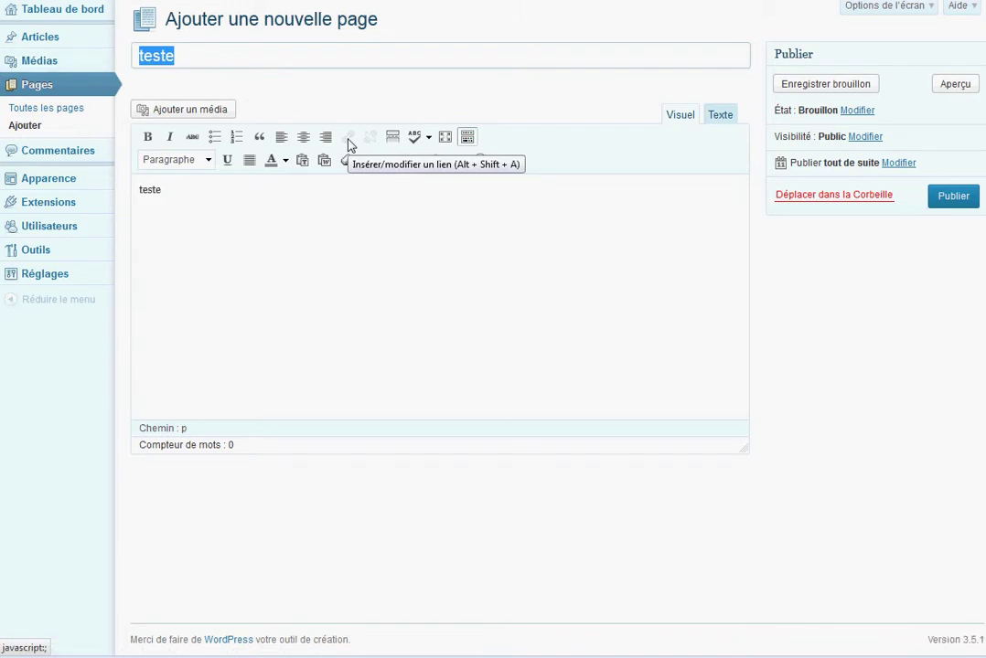
{"action": "left_click", "coordinate": [181, 214]}
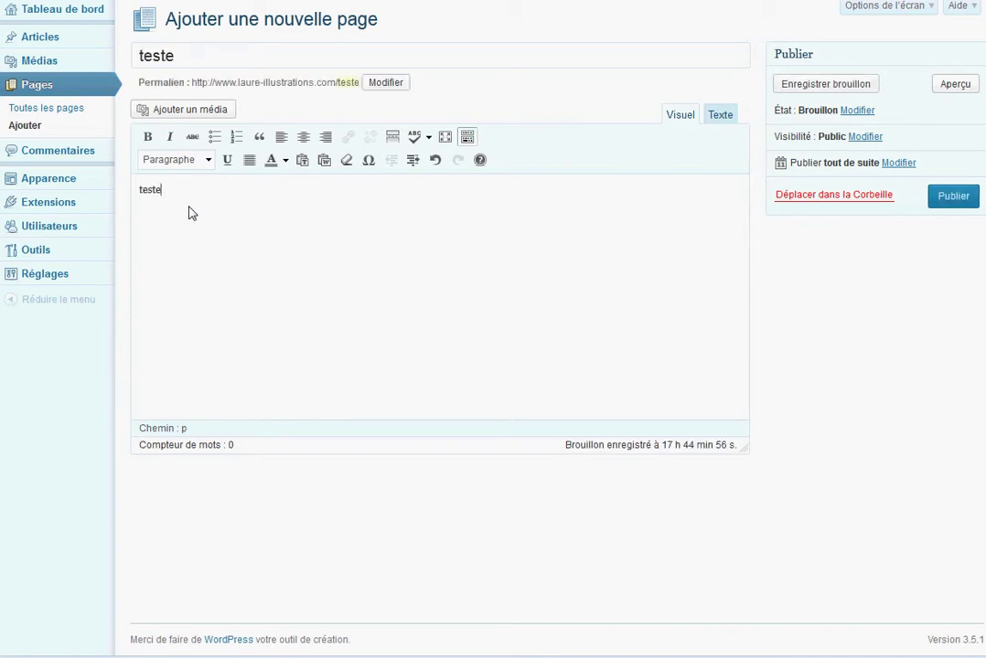
{"action": "left_click", "coordinate": [148, 161]}
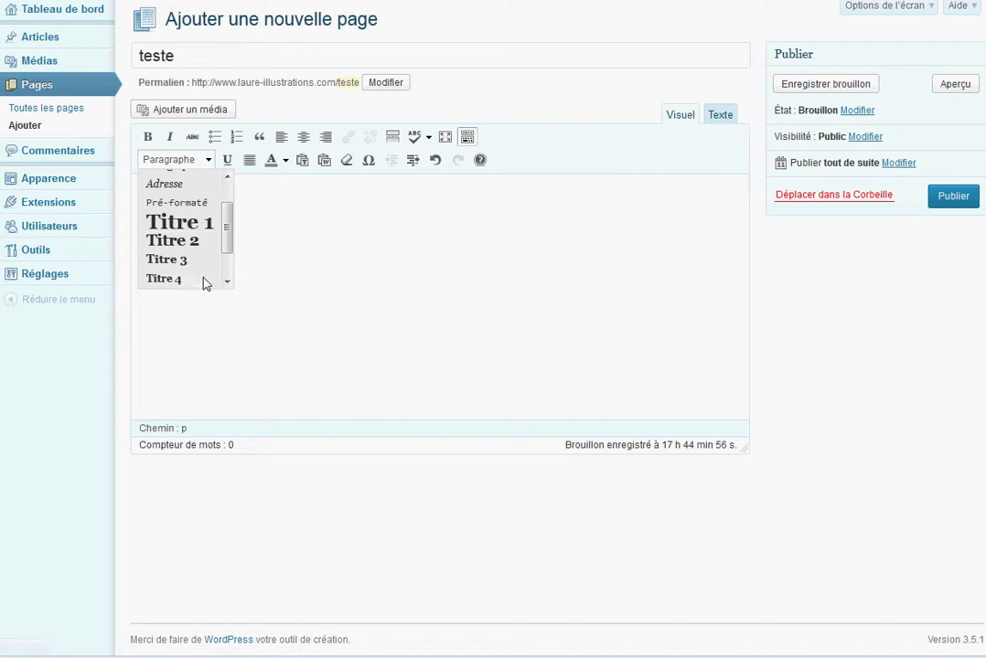
{"action": "scroll", "coordinate": [215, 283], "scroll_direction": "up", "scroll_amount": 2}
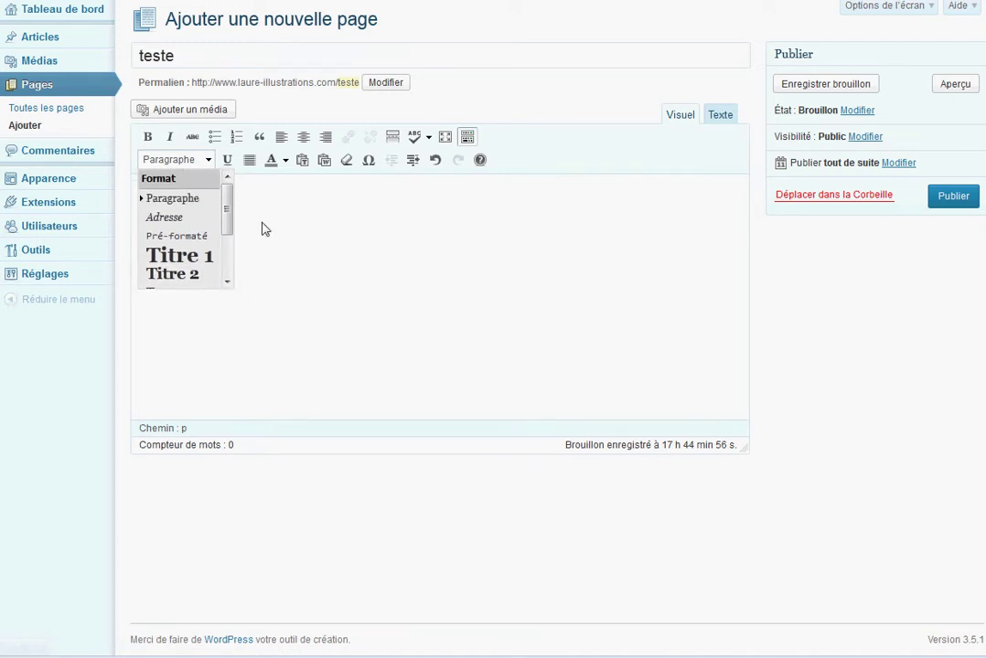
{"action": "left_click", "coordinate": [592, 222]}
{"action": "type", "text": "teste"}
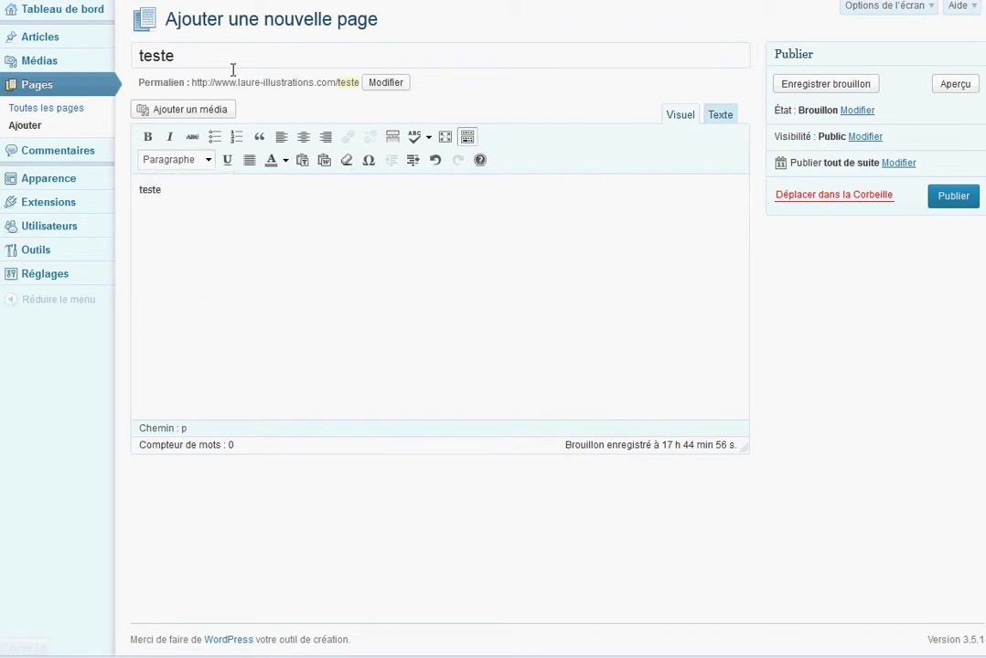
{"action": "left_click_drag", "start_coordinate": [195, 57], "coordinate": [131, 56]}
{"action": "left_click", "coordinate": [180, 193]}
{"action": "double_click", "coordinate": [181, 193]}
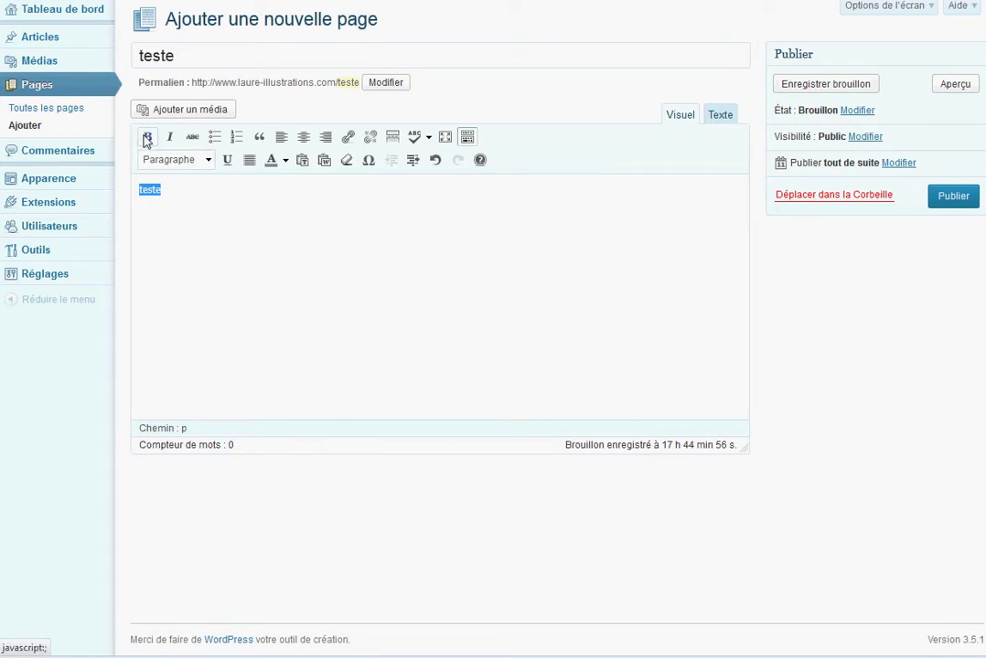
{"action": "left_click", "coordinate": [337, 276]}
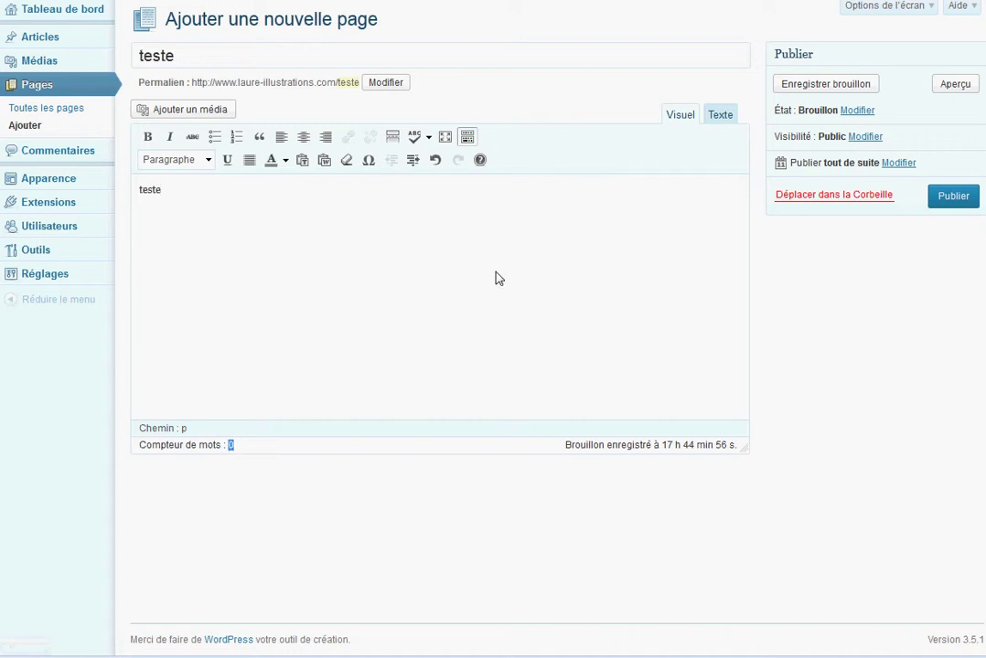
{"action": "left_click", "coordinate": [457, 352]}
Step: Enable the All in One SEO Pack box in the page editor's screen options, then hide the options
{"action": "left_click", "coordinate": [886, 8]}
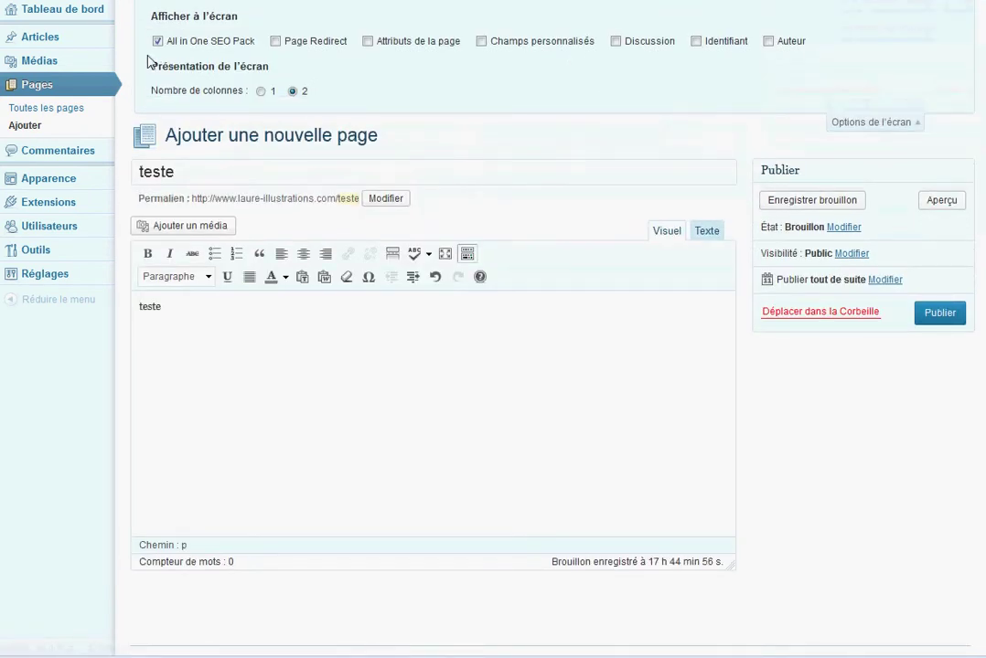
{"action": "scroll", "coordinate": [719, 259], "scroll_direction": "down", "scroll_amount": 1}
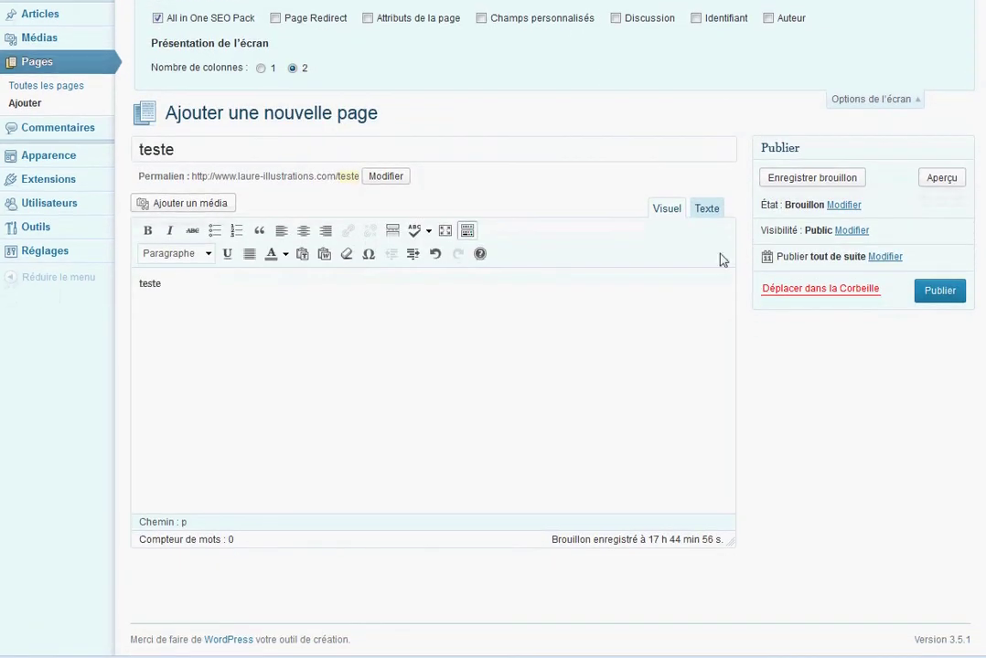
{"action": "scroll", "coordinate": [512, 229], "scroll_direction": "up", "scroll_amount": 1}
{"action": "left_click", "coordinate": [158, 42]}
{"action": "scroll", "coordinate": [161, 44], "scroll_direction": "down", "scroll_amount": 1}
{"action": "scroll", "coordinate": [169, 42], "scroll_direction": "up", "scroll_amount": 1}
{"action": "left_click", "coordinate": [168, 42]}
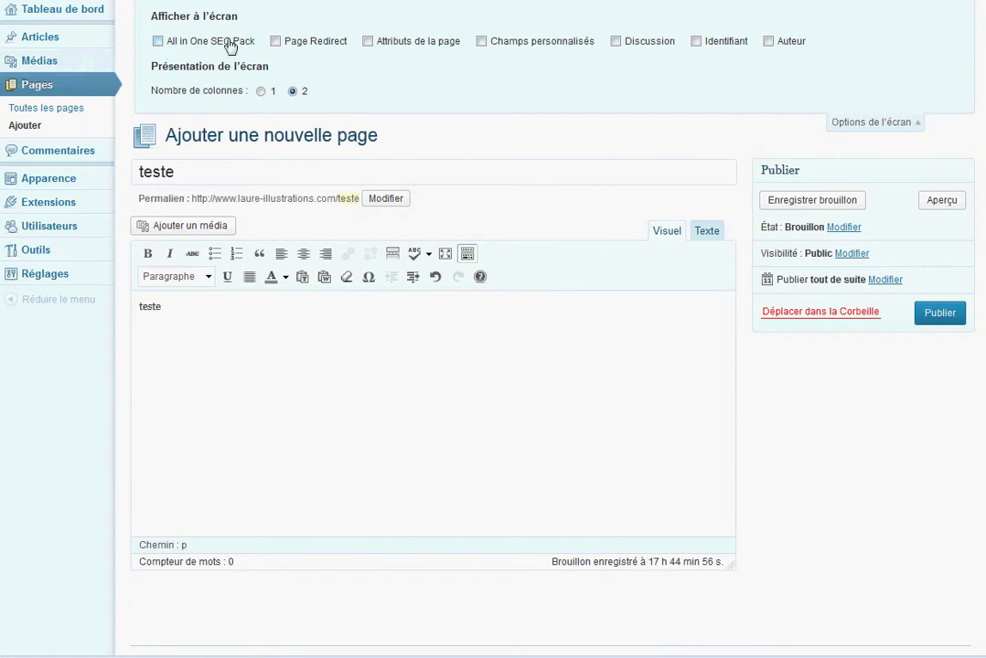
{"action": "left_click", "coordinate": [158, 42]}
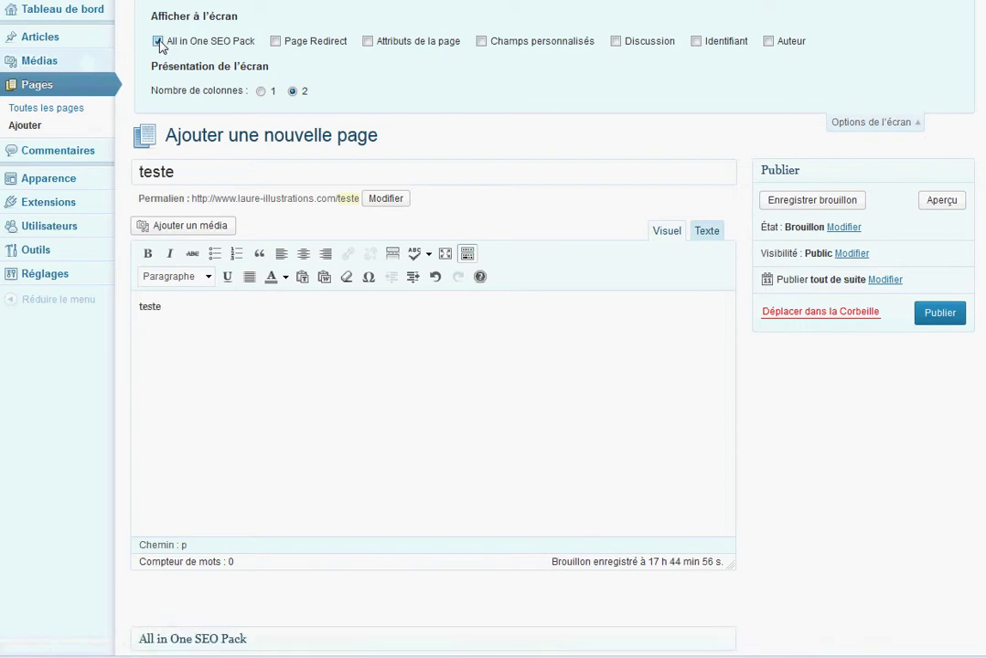
{"action": "left_click", "coordinate": [896, 125]}
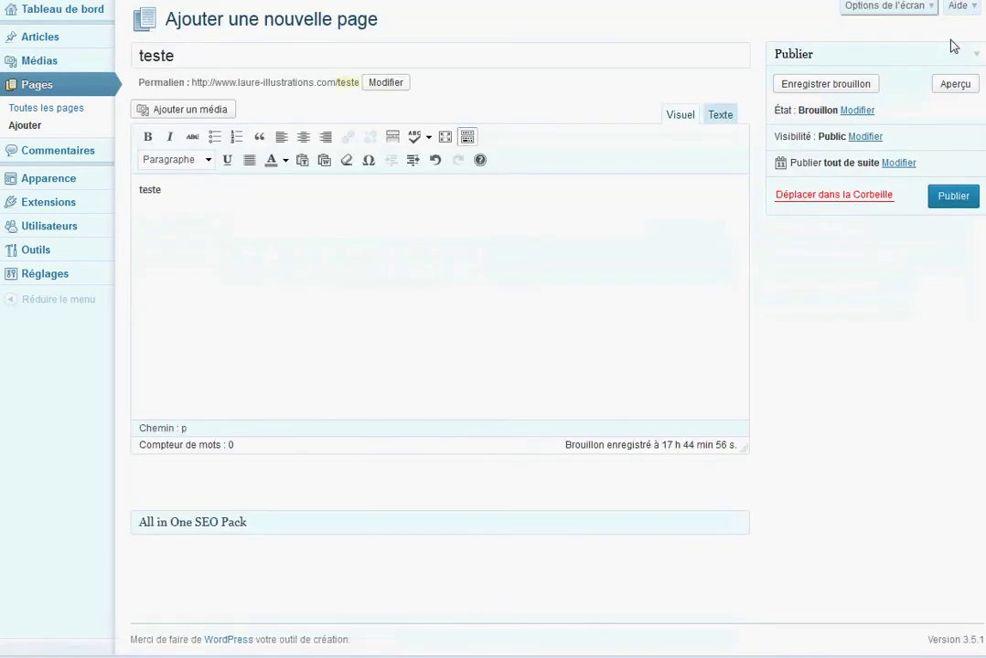
Step: Expand the All in One SEO Pack box and place the cursor in its Description field
{"action": "left_click", "coordinate": [361, 526]}
{"action": "scroll", "coordinate": [596, 235], "scroll_direction": "down", "scroll_amount": 4}
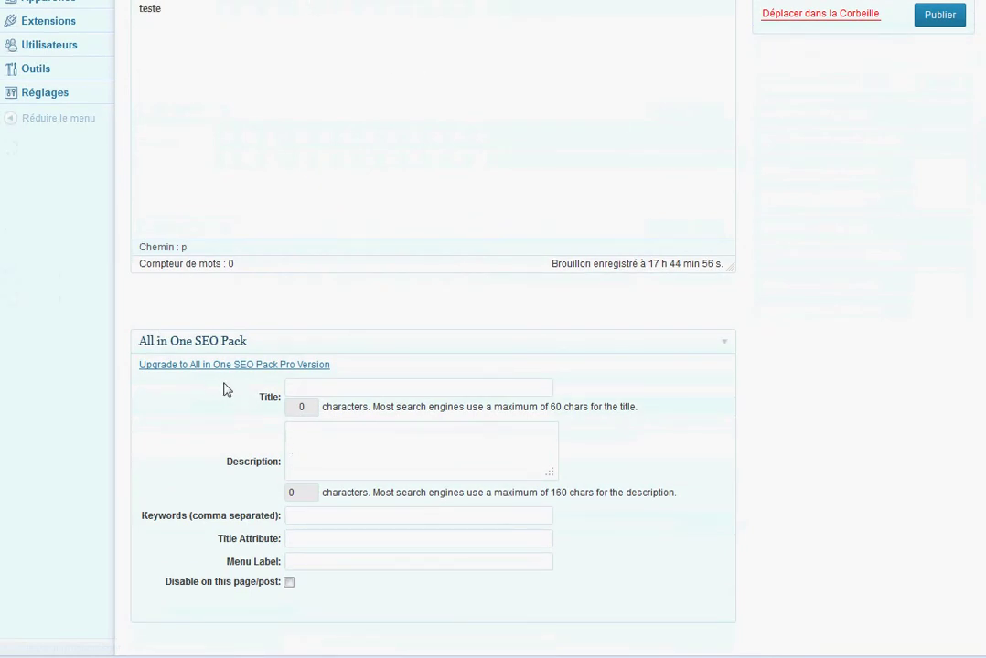
{"action": "left_click_drag", "start_coordinate": [226, 388], "coordinate": [420, 453]}
{"action": "left_click", "coordinate": [458, 468]}
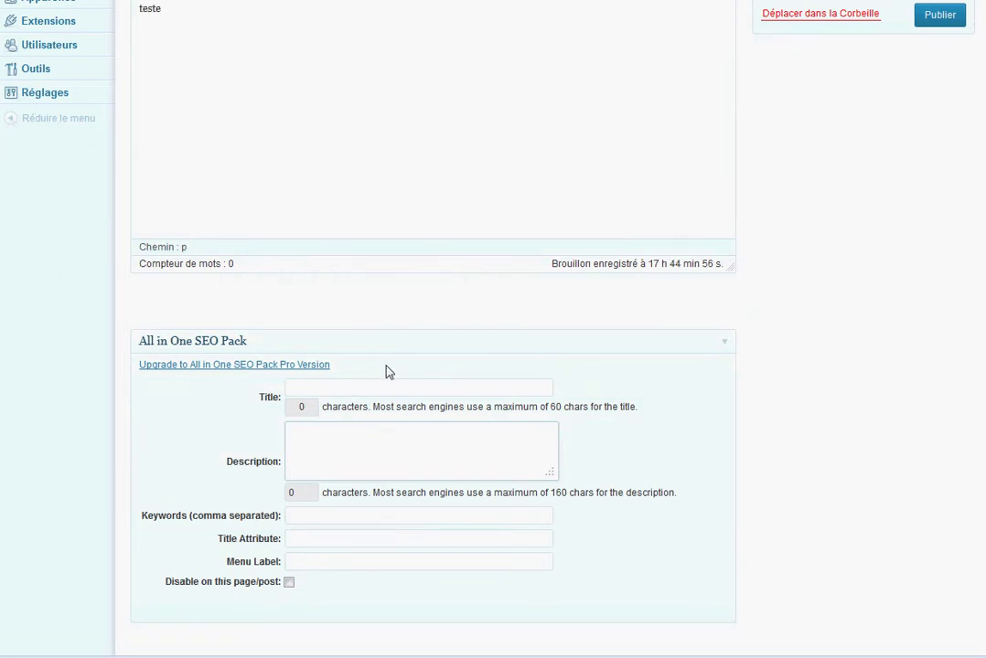
Step: Examine the Title field of the All in One SEO Pack box, its character counter and its suggested entries
{"action": "left_click", "coordinate": [382, 391]}
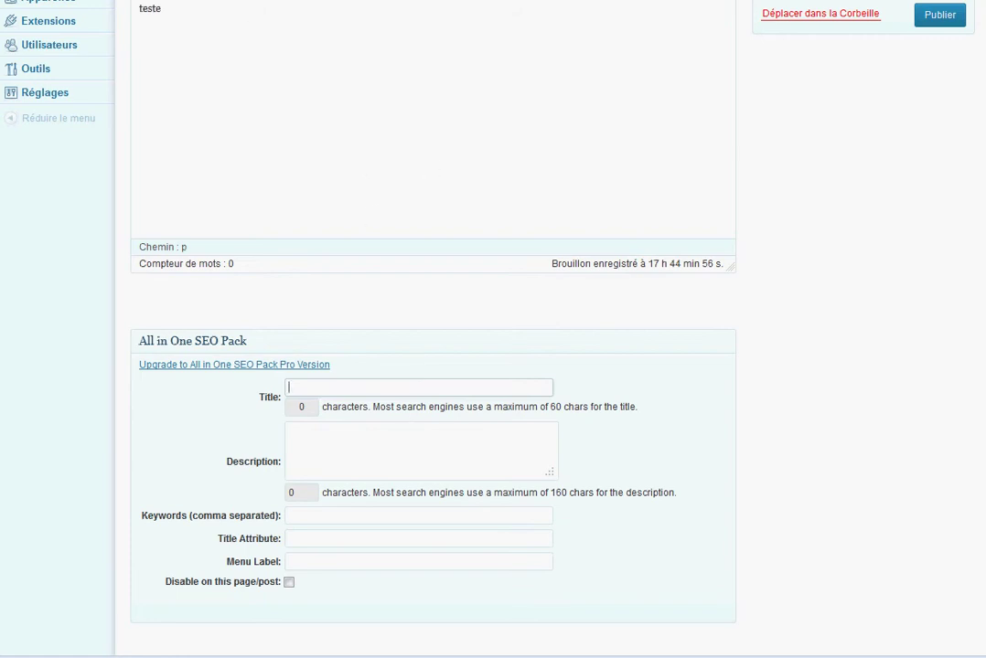
{"action": "left_click_drag", "start_coordinate": [258, 406], "coordinate": [297, 410]}
{"action": "left_click", "coordinate": [394, 392]}
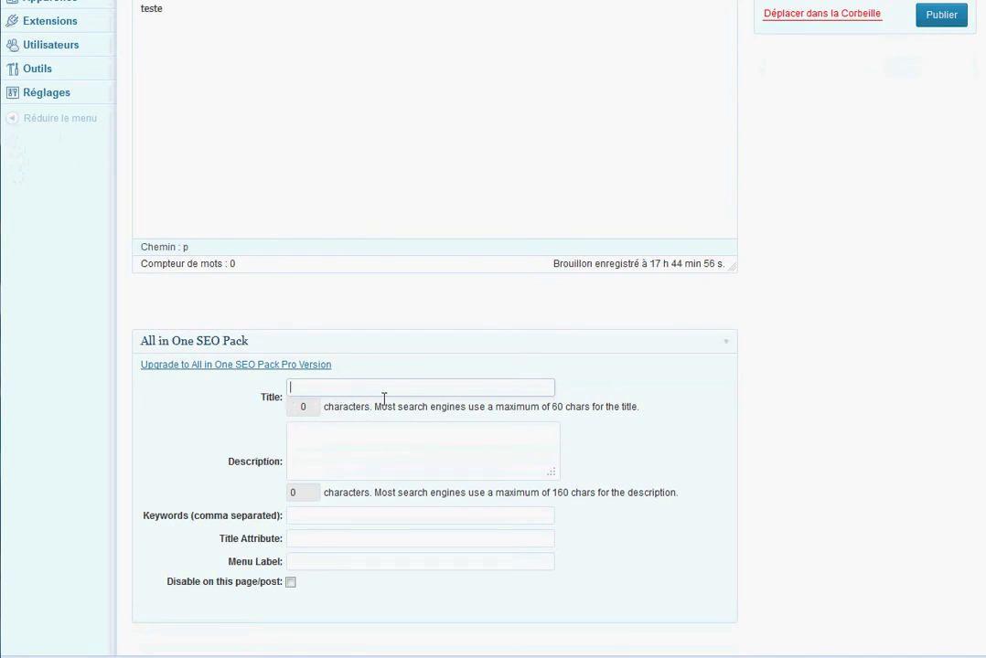
{"action": "left_click", "coordinate": [385, 400]}
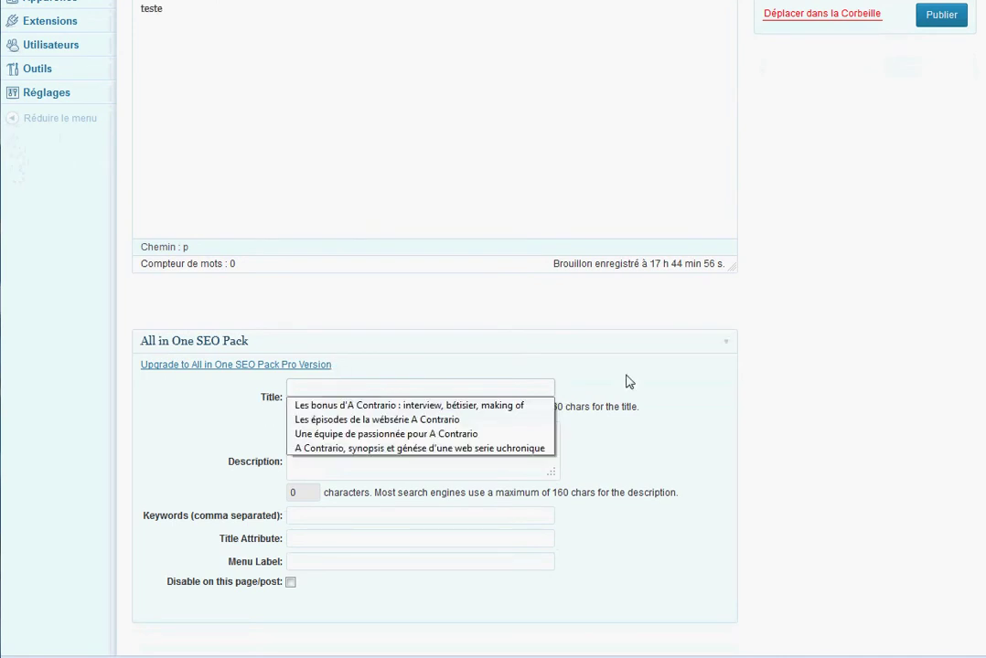
{"action": "left_click", "coordinate": [695, 390]}
Step: Compare the page's main title "teste" with the separate Title field in the All in One SEO Pack box
{"action": "scroll", "coordinate": [526, 402], "scroll_direction": "up", "scroll_amount": 3}
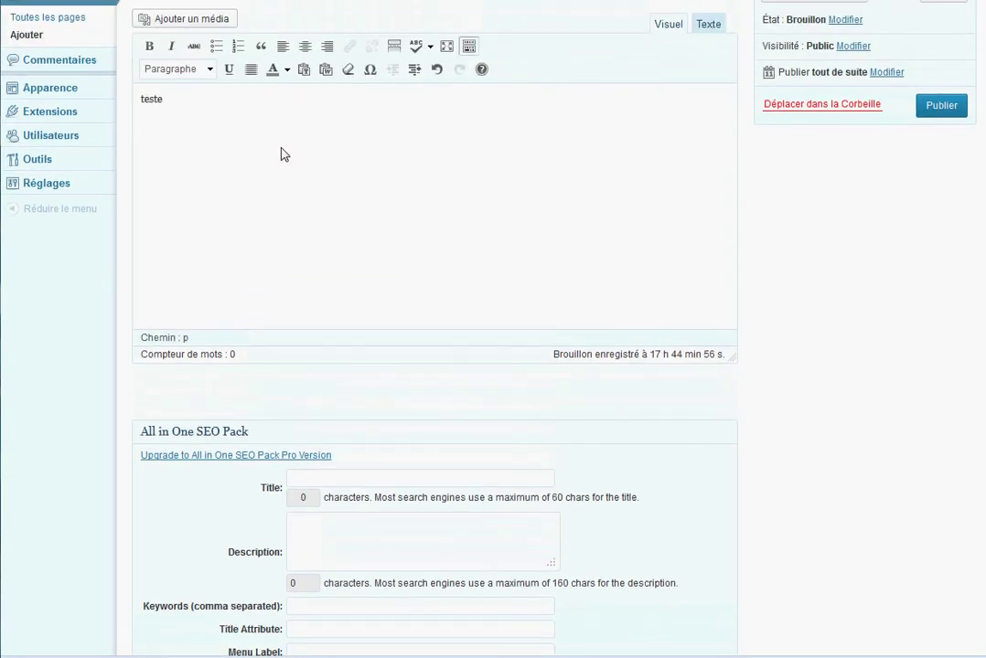
{"action": "left_click_drag", "start_coordinate": [180, 62], "coordinate": [128, 53]}
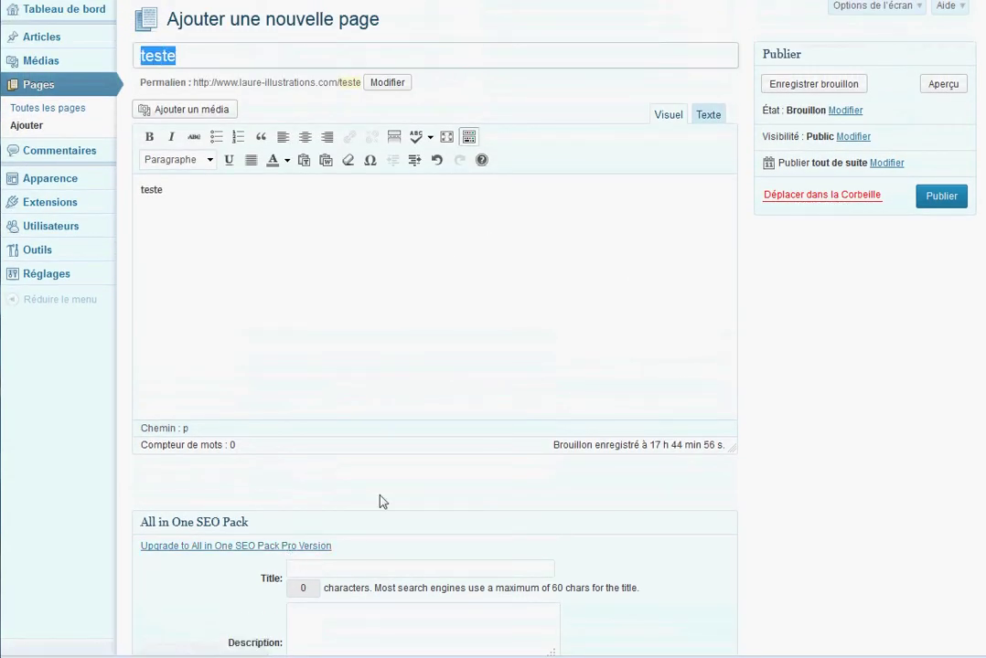
{"action": "left_click", "coordinate": [388, 569]}
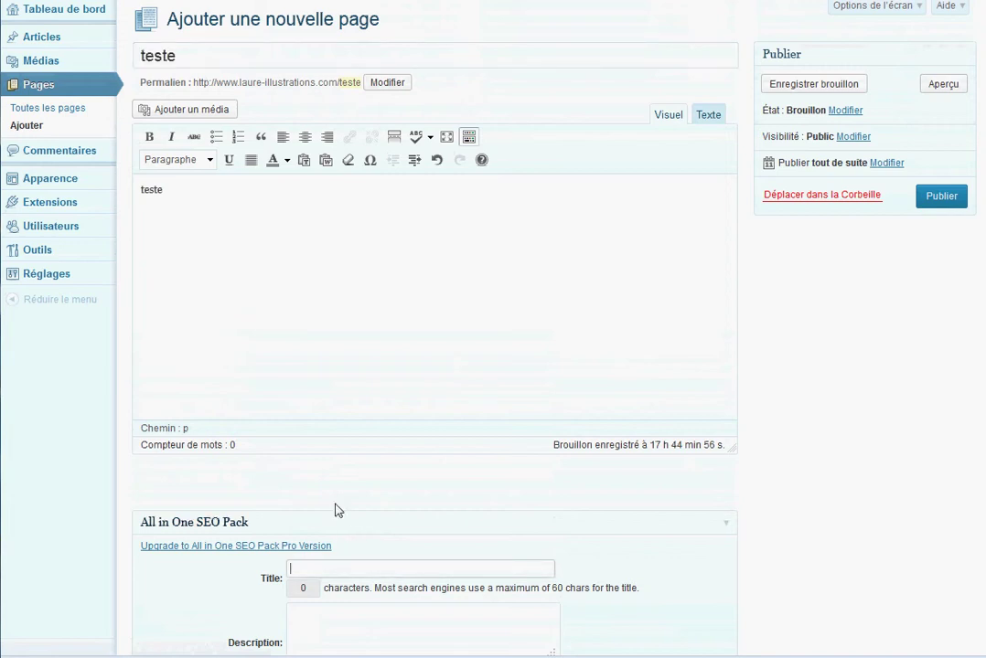
{"action": "scroll", "coordinate": [458, 402], "scroll_direction": "down", "scroll_amount": 2}
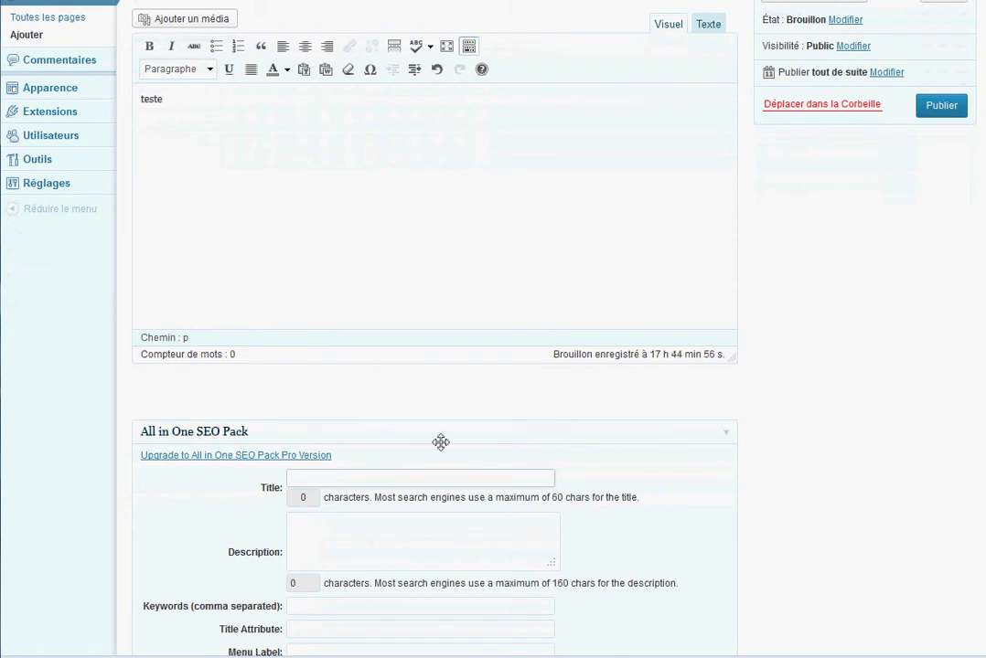
{"action": "scroll", "coordinate": [374, 217], "scroll_direction": "up", "scroll_amount": 2}
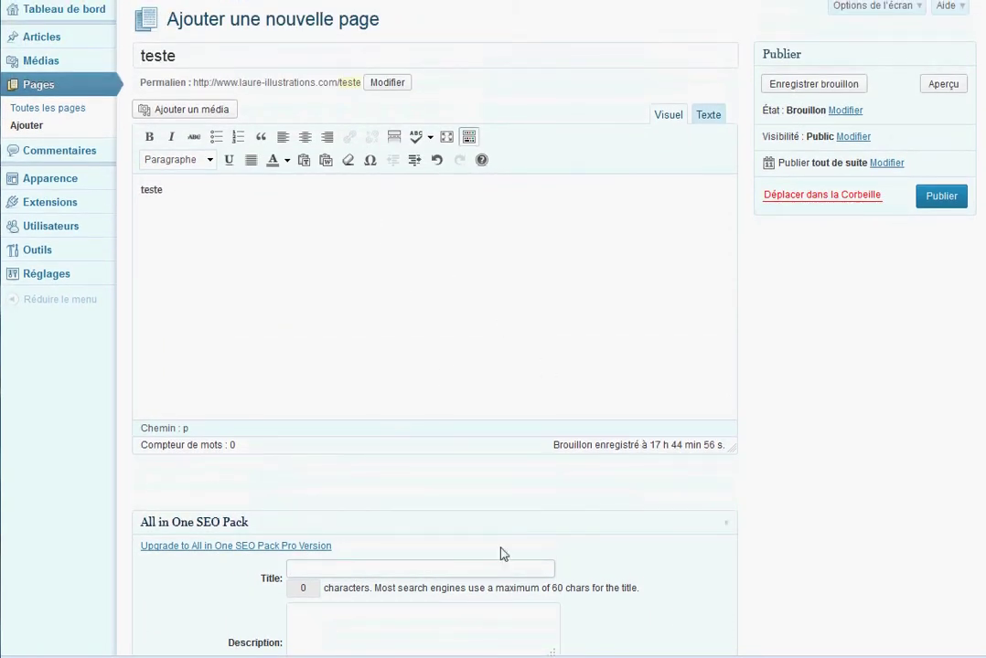
{"action": "left_click", "coordinate": [484, 568]}
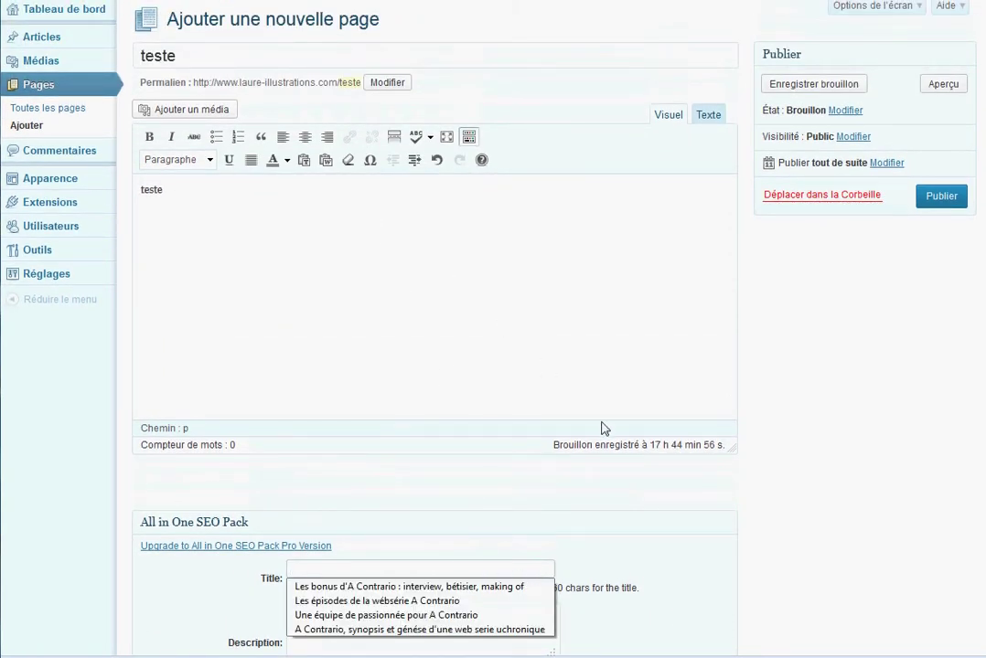
{"action": "key", "text": "Escape"}
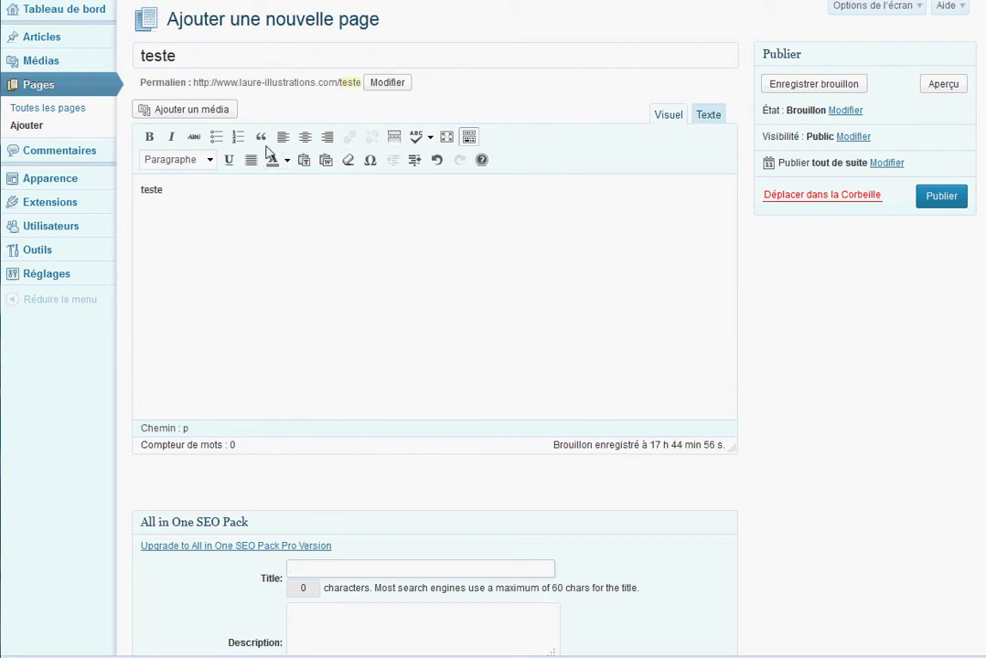
{"action": "left_click", "coordinate": [317, 577]}
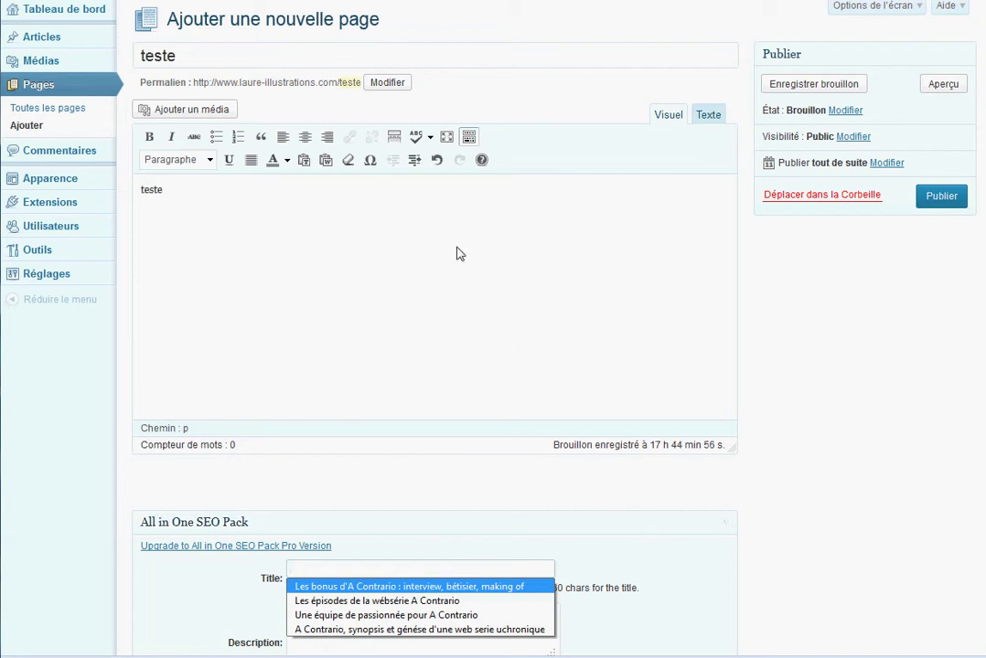
{"action": "left_click", "coordinate": [493, 471]}
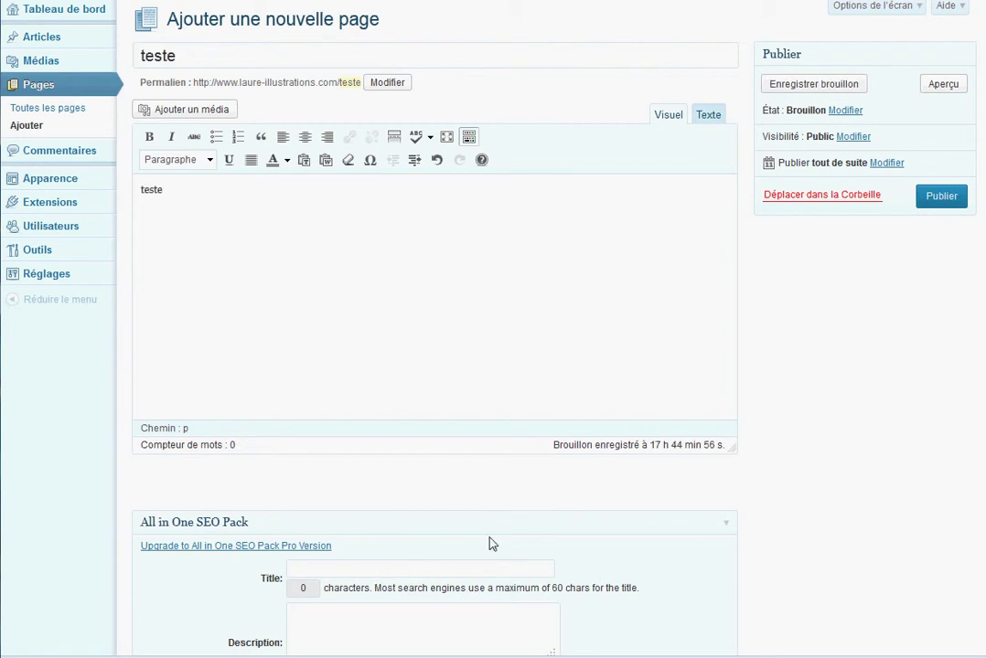
{"action": "scroll", "coordinate": [551, 594], "scroll_direction": "down", "scroll_amount": 2}
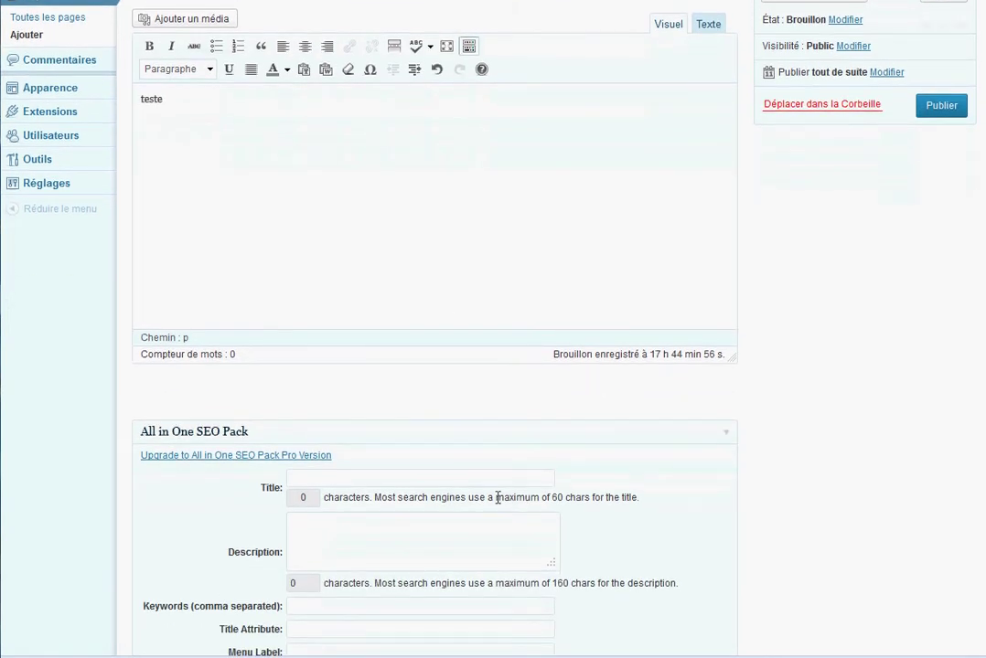
{"action": "left_click", "coordinate": [494, 478]}
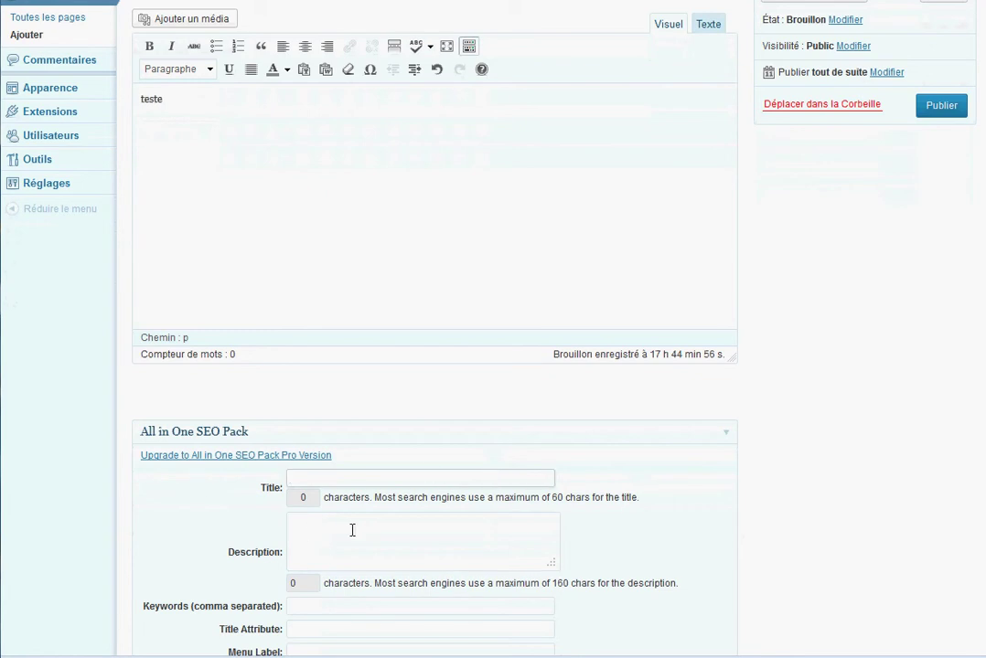
Step: Search Google for "illustrartion", highlight the description text of the Wikipedia result, and return to the page's SEO Description field
{"action": "scroll", "coordinate": [276, 367], "scroll_direction": "down", "scroll_amount": 2}
{"action": "left_click", "coordinate": [328, 452]}
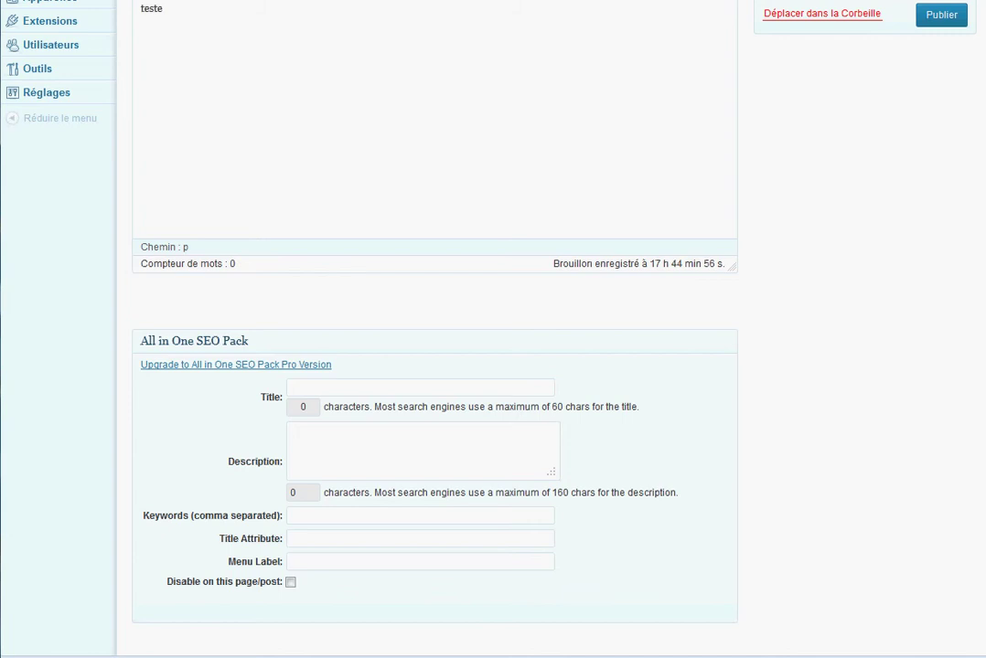
{"action": "type", "text": "illustra"}
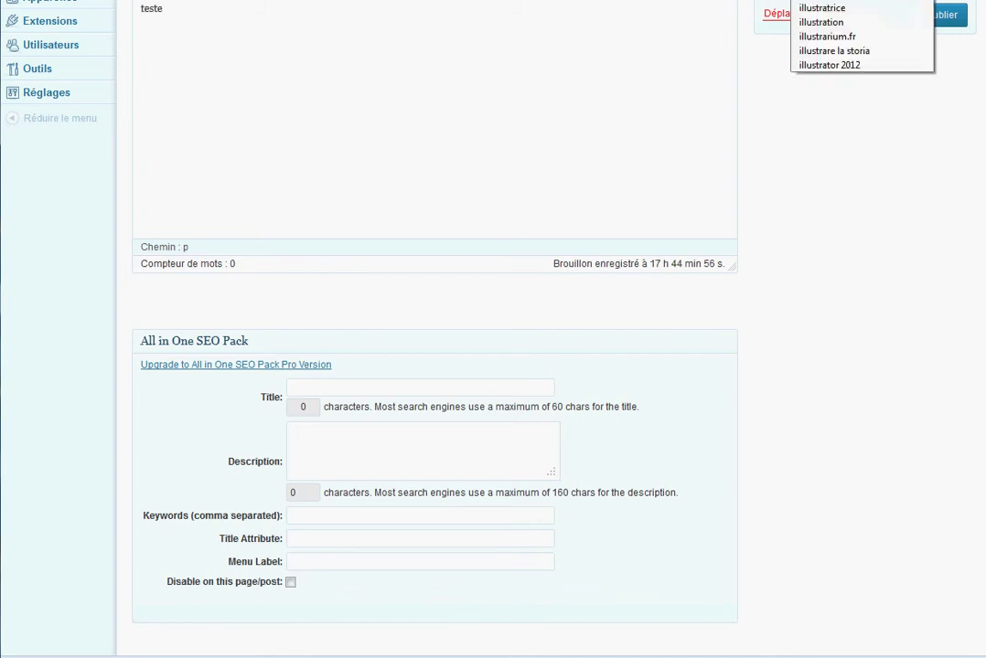
{"action": "type", "text": "rtion"}
{"action": "key", "text": "Return"}
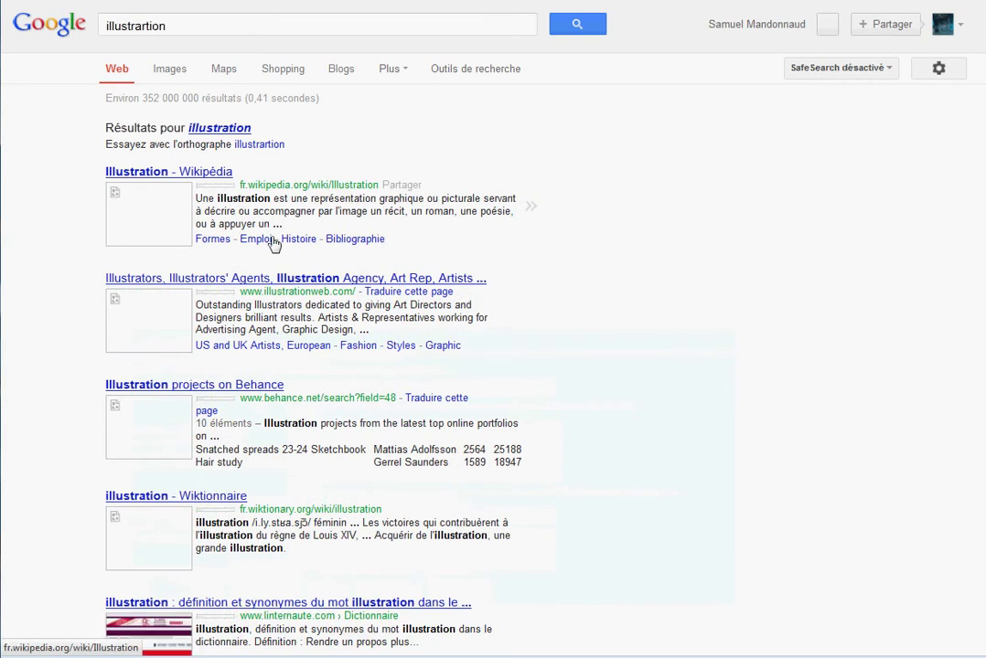
{"action": "left_click_drag", "start_coordinate": [202, 293], "coordinate": [319, 318]}
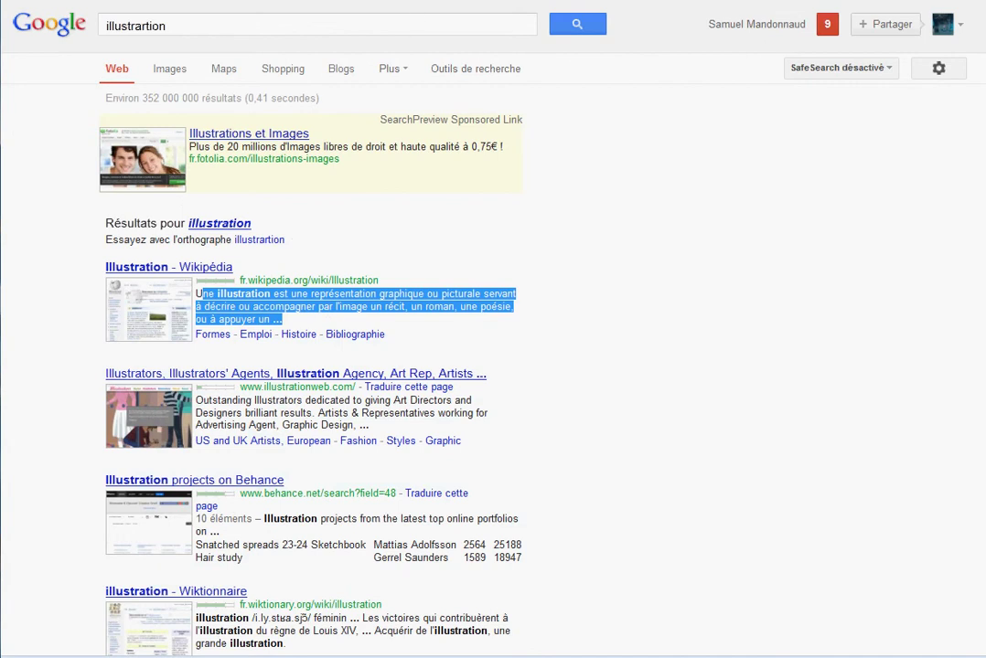
{"action": "left_click", "coordinate": [280, 2]}
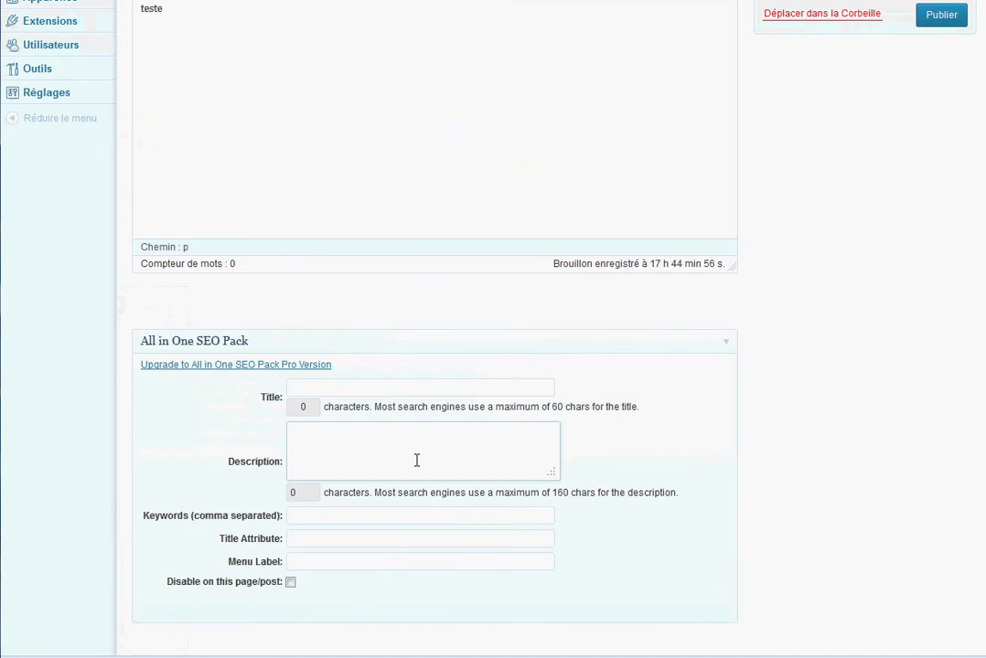
Step: Examine the Keywords and Menu Label fields of the All in One SEO Pack box
{"action": "scroll", "coordinate": [855, 365], "scroll_direction": "up", "scroll_amount": 1}
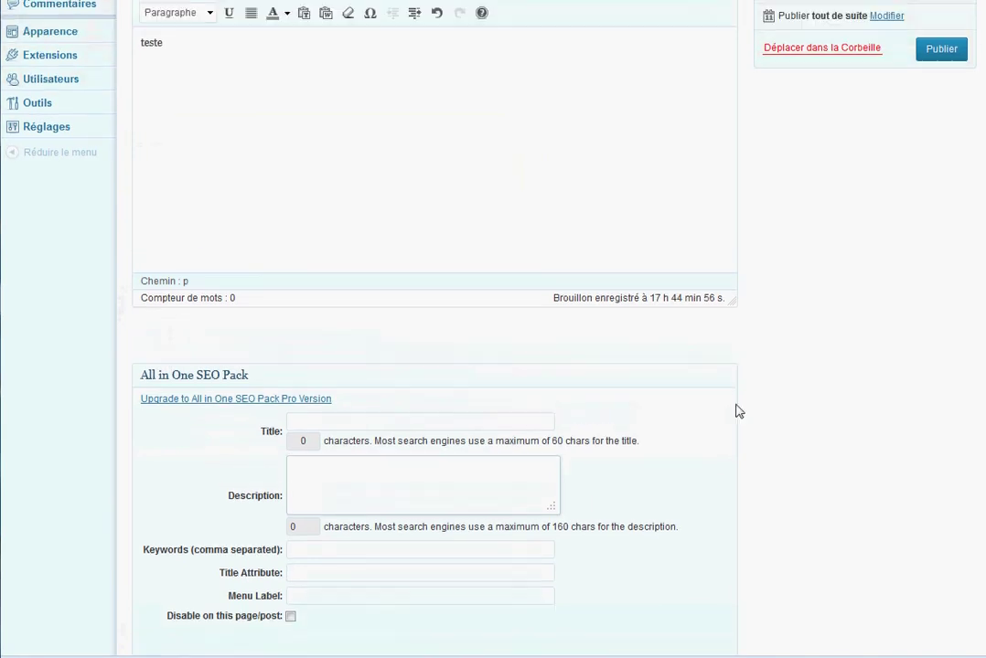
{"action": "scroll", "coordinate": [797, 341], "scroll_direction": "down", "scroll_amount": 1}
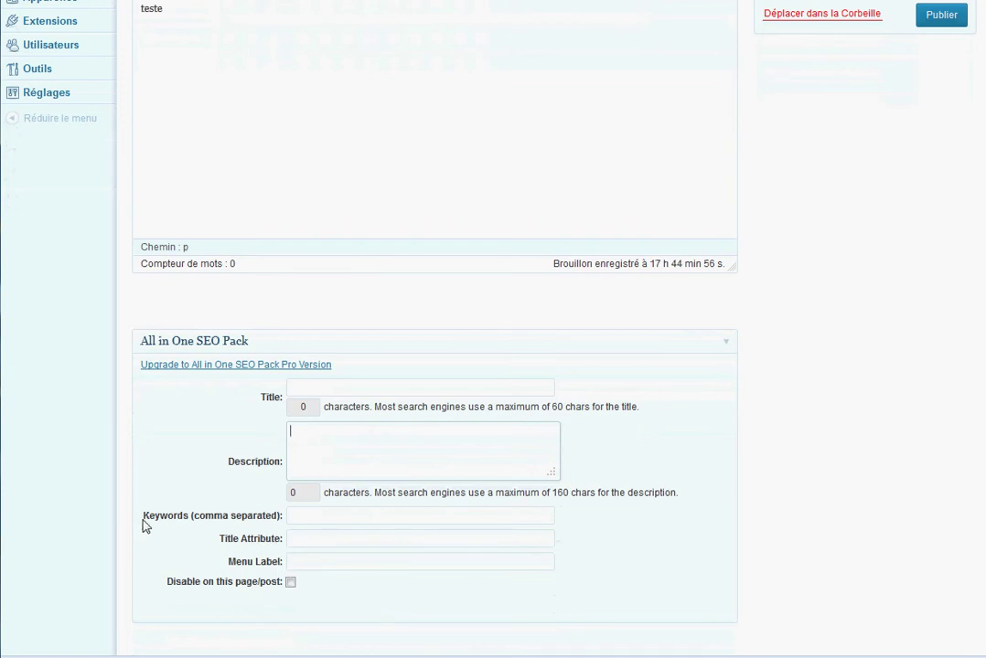
{"action": "left_click_drag", "start_coordinate": [173, 516], "coordinate": [407, 520]}
{"action": "left_click", "coordinate": [333, 525]}
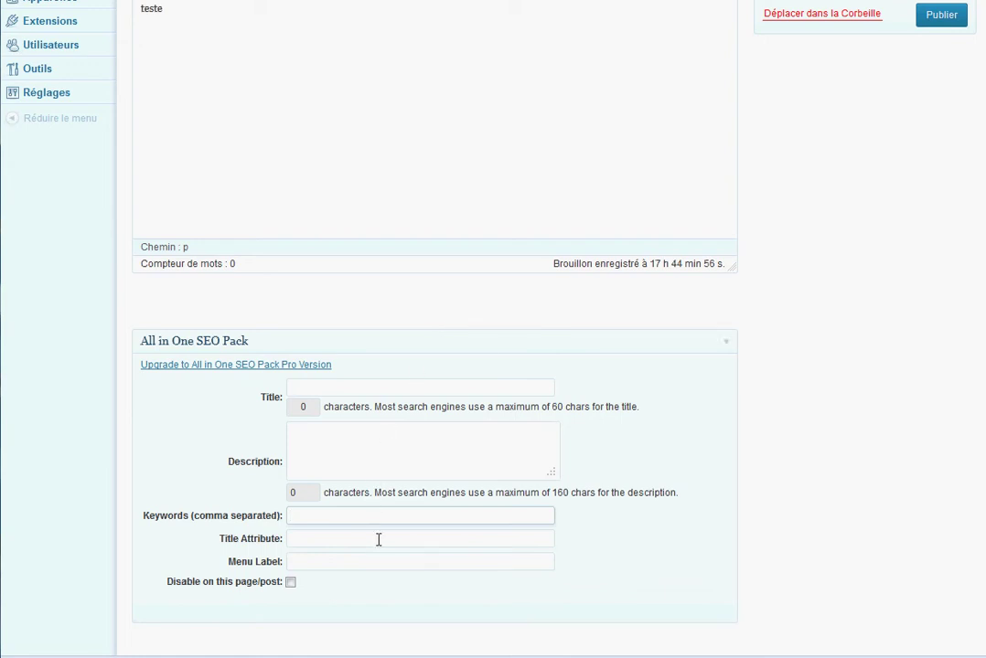
{"action": "left_click", "coordinate": [323, 564]}
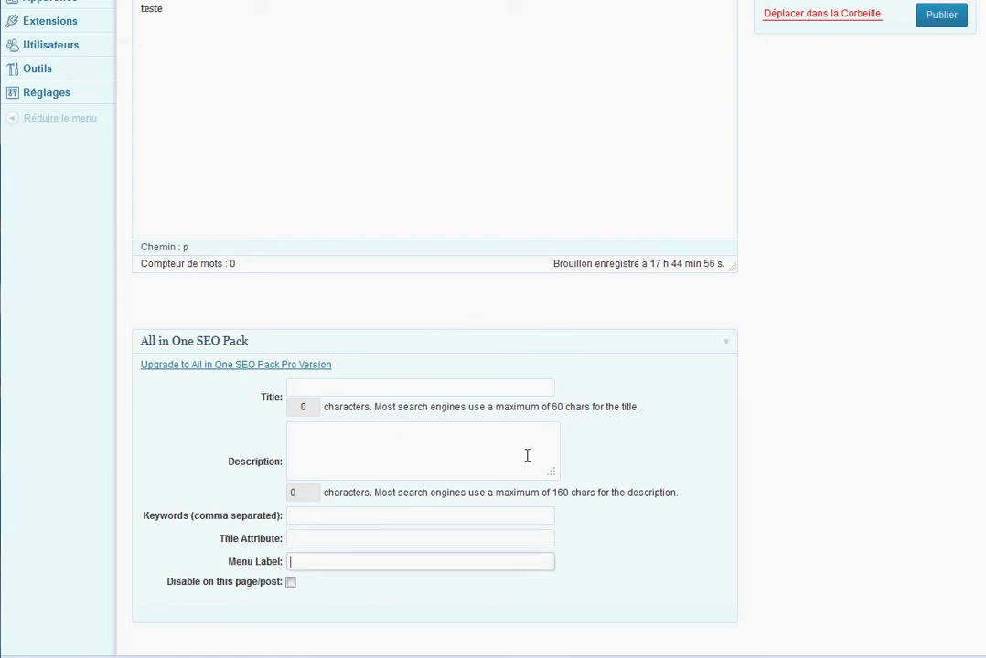
Step: Place the cursor at the end of the page's body text "teste"
{"action": "scroll", "coordinate": [668, 363], "scroll_direction": "up", "scroll_amount": 1}
{"action": "scroll", "coordinate": [668, 363], "scroll_direction": "up", "scroll_amount": 3}
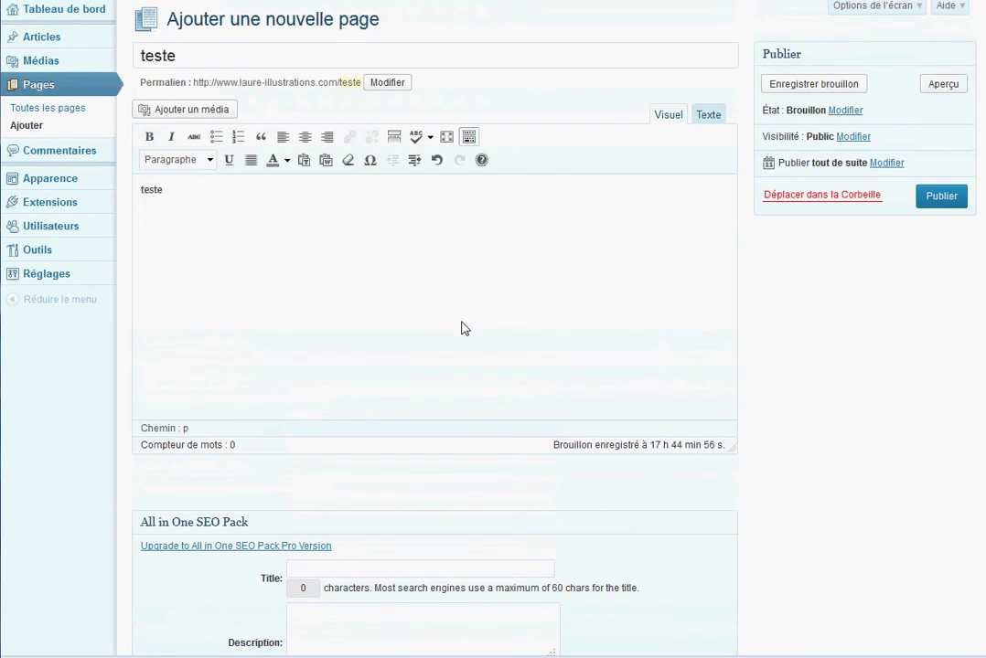
{"action": "left_click", "coordinate": [411, 365]}
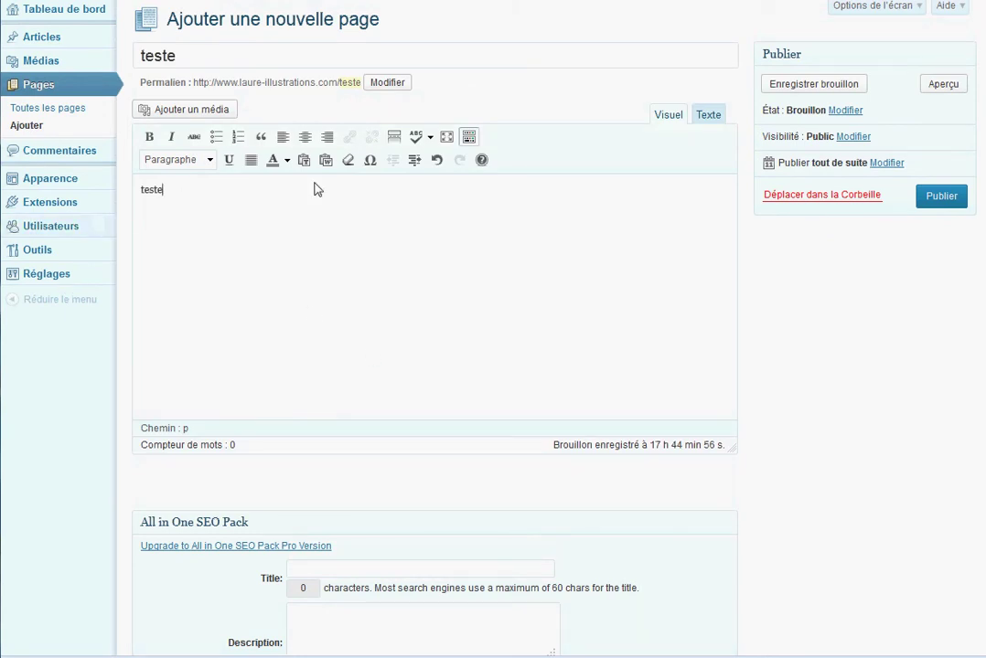